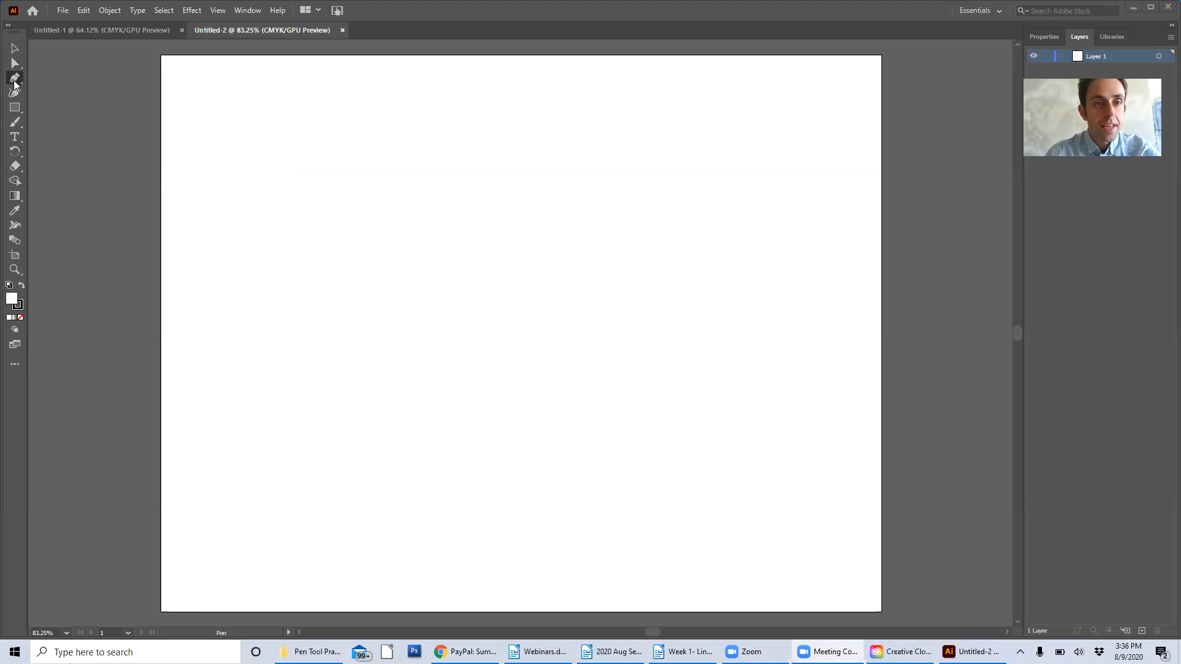
Draw an open zigzag of straight Pen tool segments across the upper part of the artboard
{"action": "left_click", "coordinate": [210, 234]}
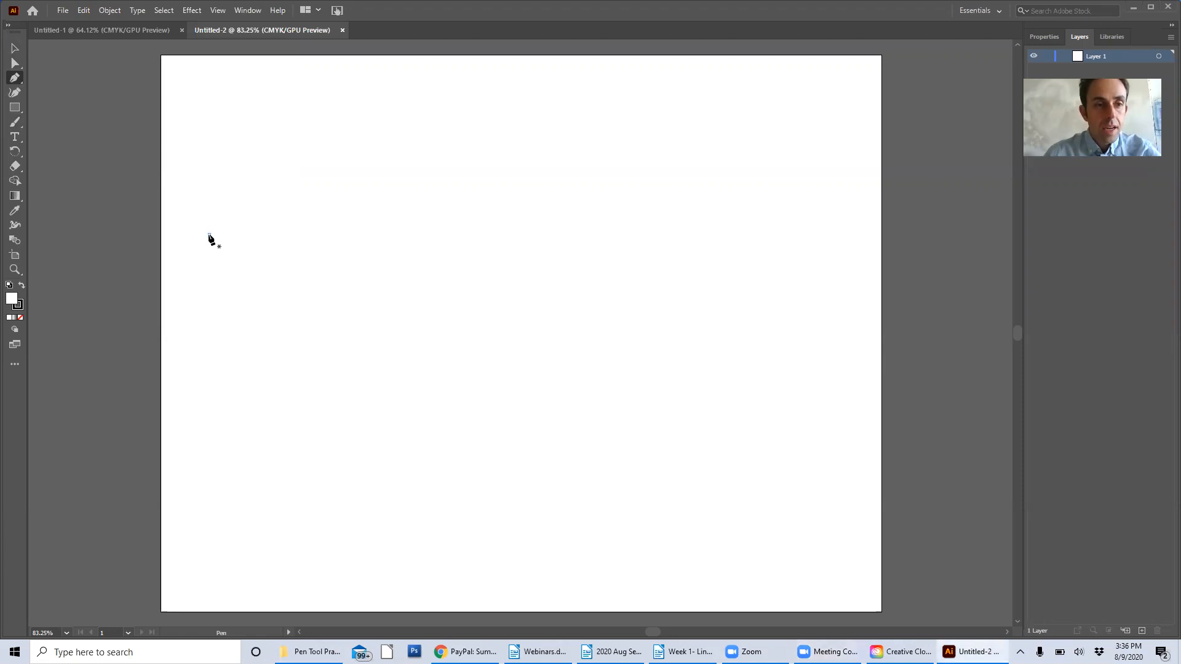
{"action": "left_click", "coordinate": [263, 194]}
{"action": "left_click", "coordinate": [276, 238]}
{"action": "left_click", "coordinate": [306, 194]}
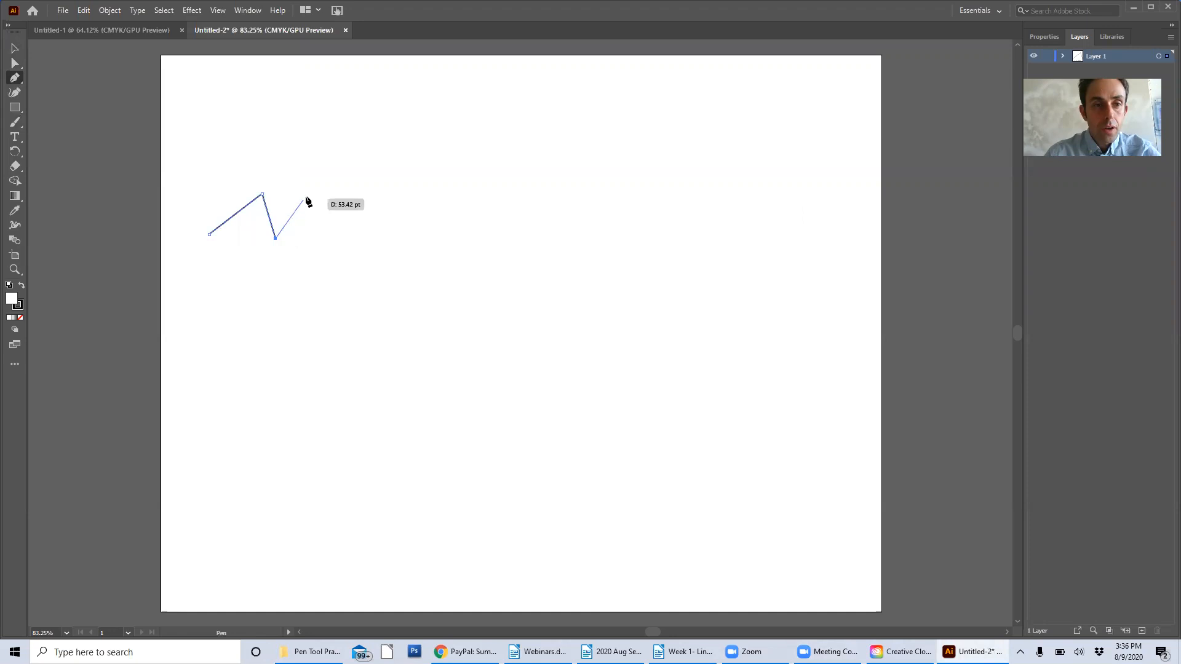
{"action": "left_click", "coordinate": [329, 242]}
{"action": "left_click", "coordinate": [369, 175]}
{"action": "left_click", "coordinate": [390, 238]}
{"action": "left_click", "coordinate": [435, 203]}
{"action": "left_click", "coordinate": [442, 251]}
{"action": "left_click", "coordinate": [491, 196]}
{"action": "left_click", "coordinate": [512, 230]}
{"action": "left_click", "coordinate": [526, 217]}
{"action": "left_click", "coordinate": [552, 234]}
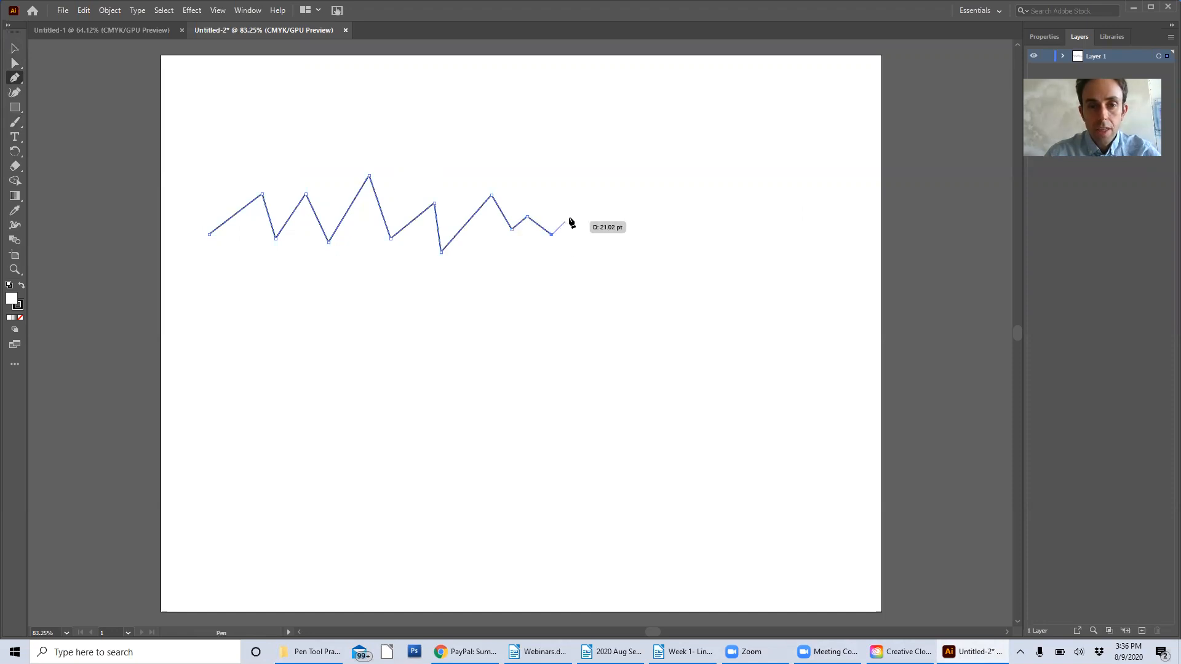
{"action": "left_click", "coordinate": [571, 218]}
{"action": "left_click", "coordinate": [589, 231]}
{"action": "left_click", "coordinate": [610, 214]}
{"action": "left_click", "coordinate": [635, 230]}
{"action": "left_click", "coordinate": [667, 218]}
{"action": "left_click", "coordinate": [681, 233]}
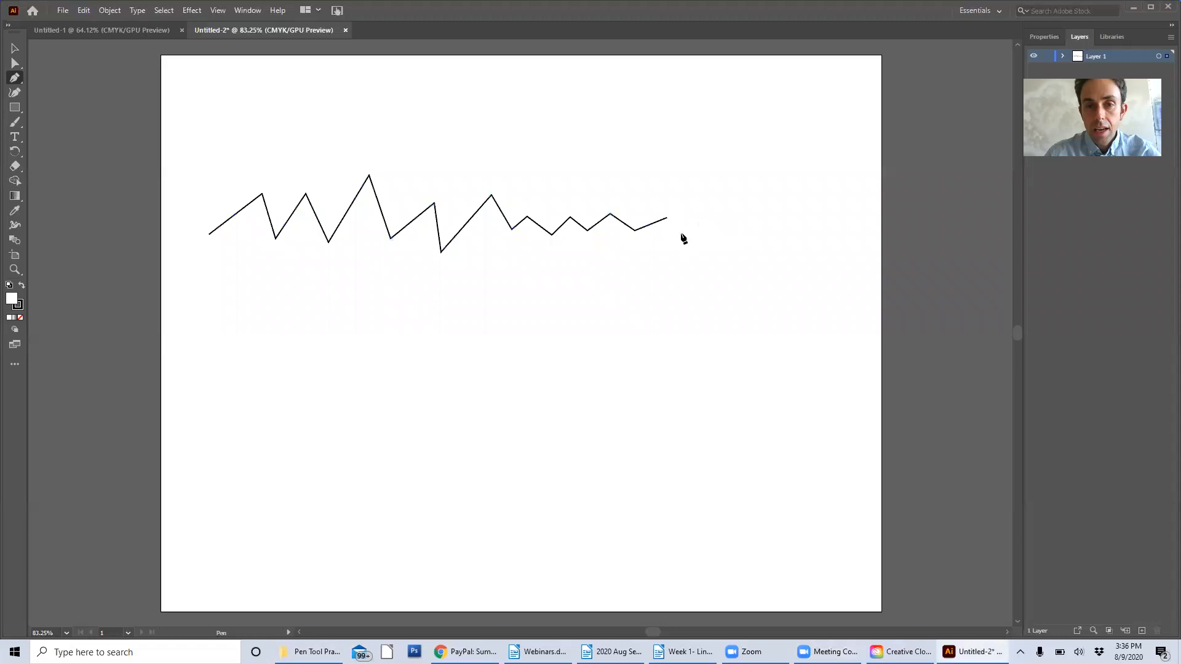
{"action": "left_click", "coordinate": [709, 207]}
{"action": "left_click", "coordinate": [728, 228]}
{"action": "left_click", "coordinate": [758, 212]}
{"action": "left_click", "coordinate": [772, 228]}
{"action": "left_click", "coordinate": [800, 214]}
{"action": "left_click", "coordinate": [819, 228]}
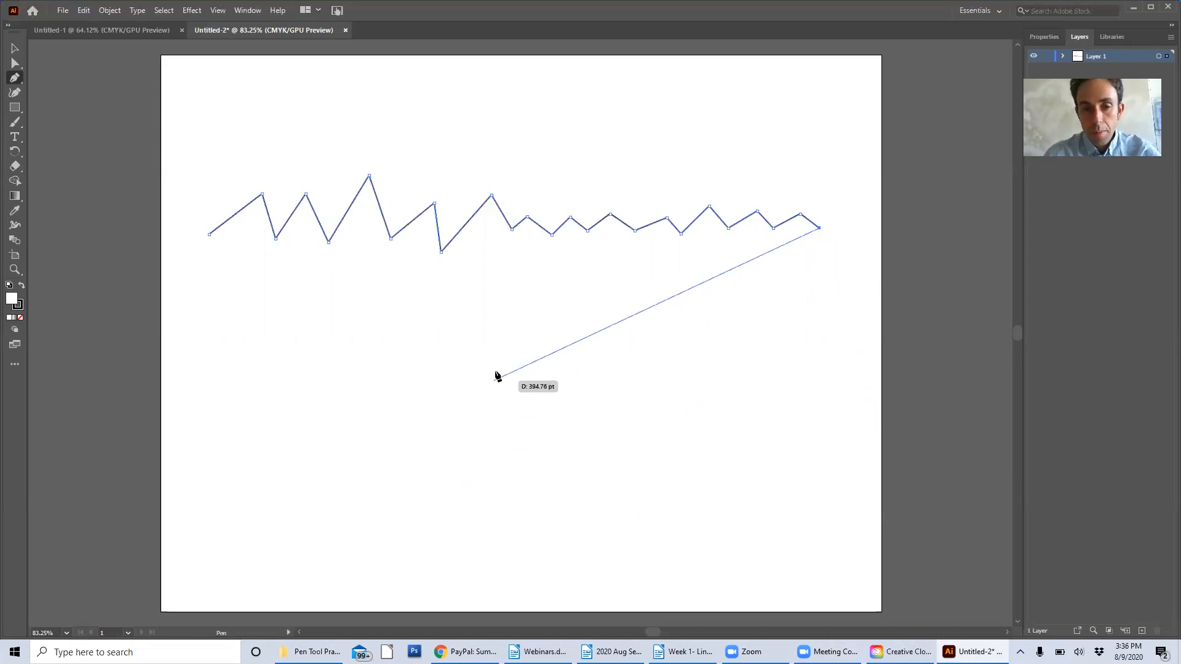
Extend the zigzag with a long straight segment to the artboard's lower middle and a shorter one back up to form a V
{"action": "left_click", "coordinate": [538, 552]}
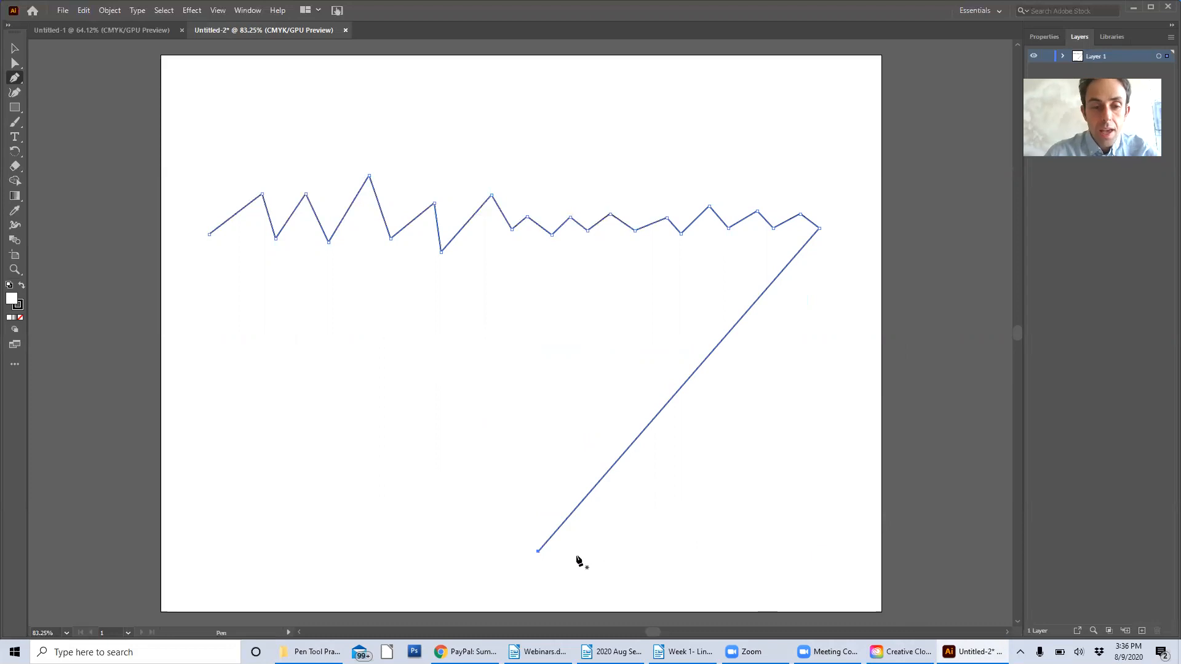
{"action": "left_click", "coordinate": [538, 552]}
{"action": "left_click", "coordinate": [442, 422]}
Continue the path with straight zigzag segments along its open side and close it at the starting anchor
{"action": "left_click", "coordinate": [371, 497]}
{"action": "left_click", "coordinate": [315, 404]}
{"action": "left_click", "coordinate": [422, 370]}
{"action": "left_click", "coordinate": [368, 315]}
{"action": "left_click", "coordinate": [252, 363]}
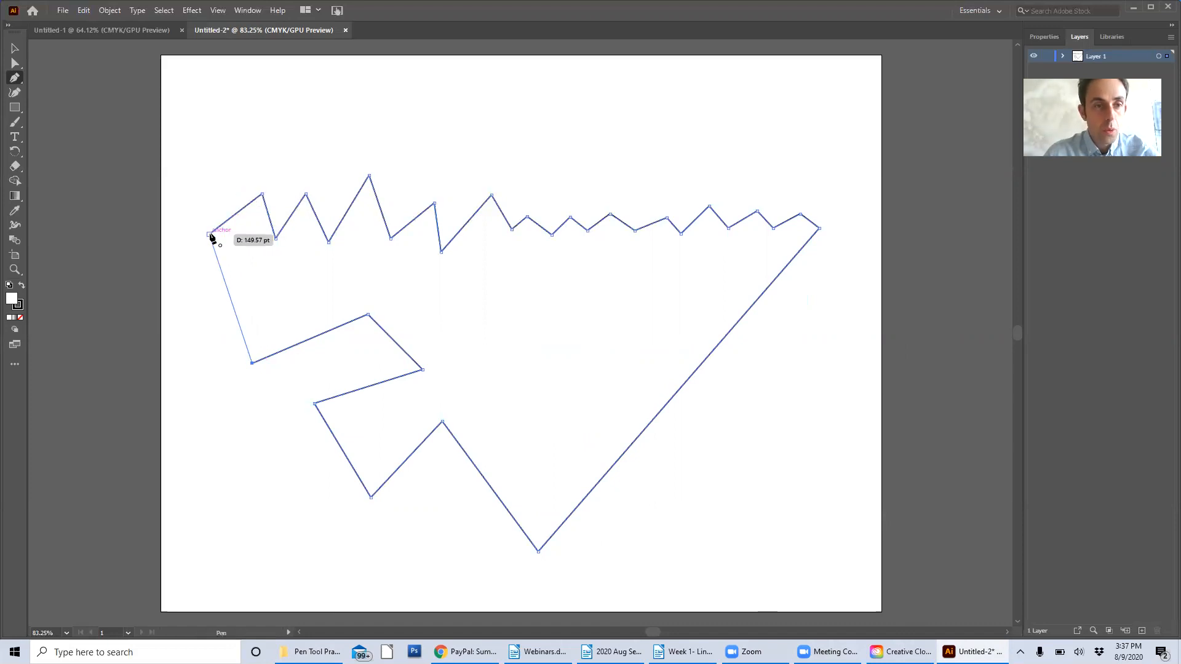
{"action": "left_click", "coordinate": [209, 235]}
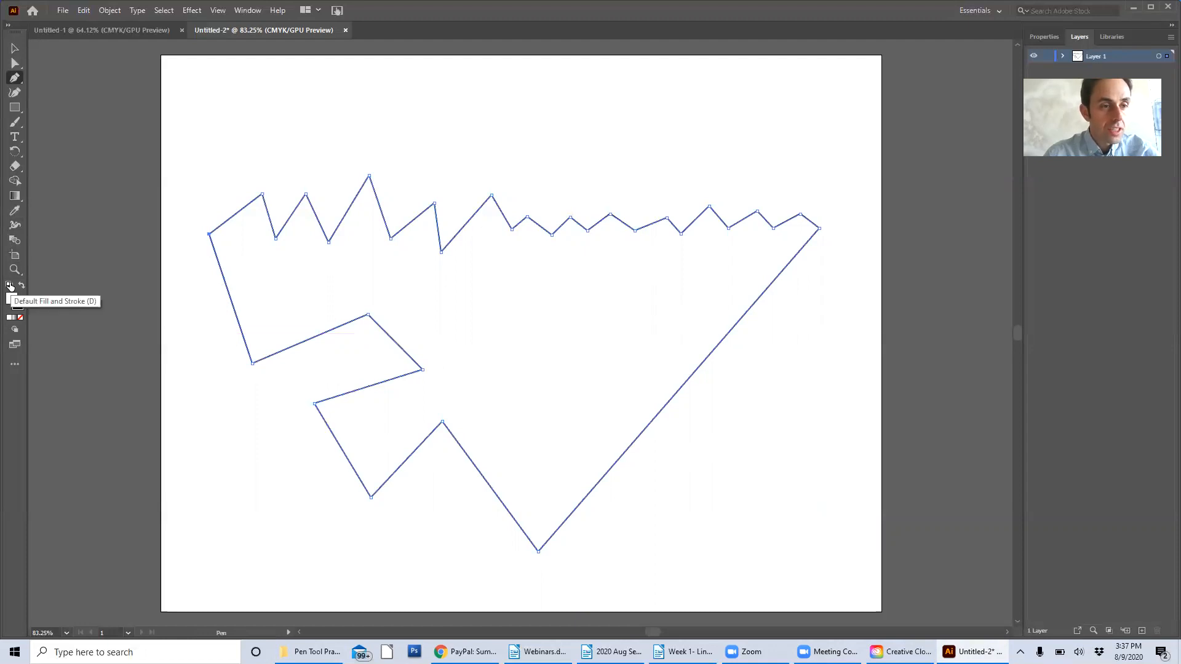
Undo the path's closing and its last segments, back to the short arm of the V
{"action": "key", "text": "ctrl+z"}
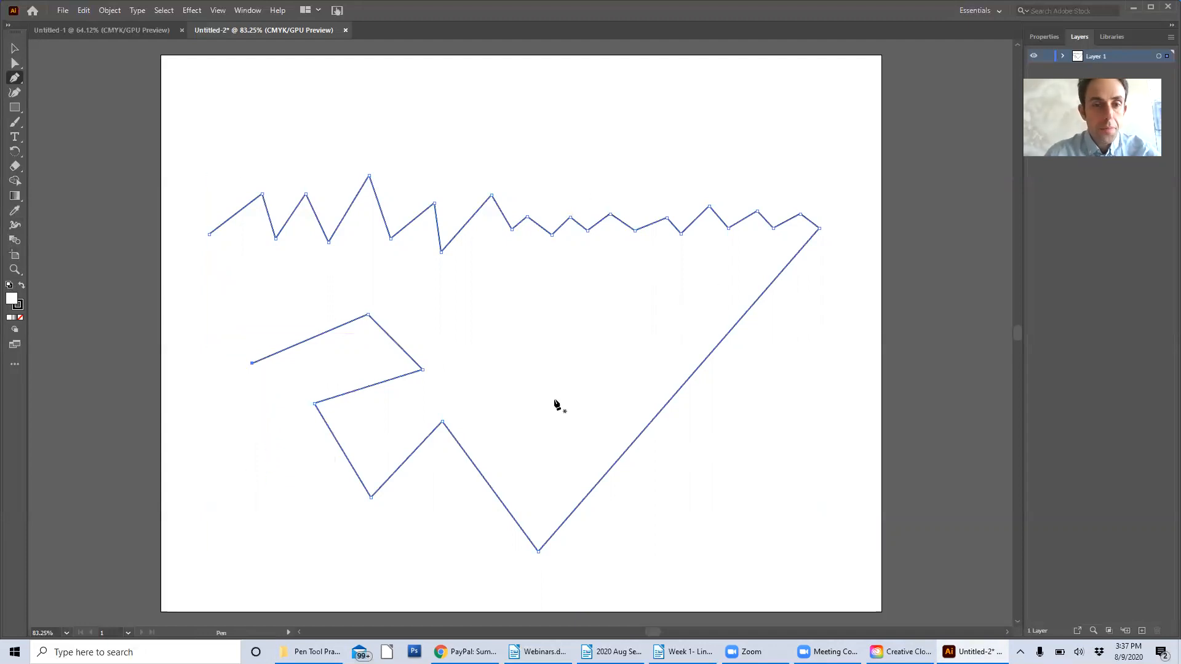
{"action": "key", "text": "ctrl+z"}
{"action": "key", "text": "ctrl+z"}
{"action": "key", "text": "ctrl+z"}
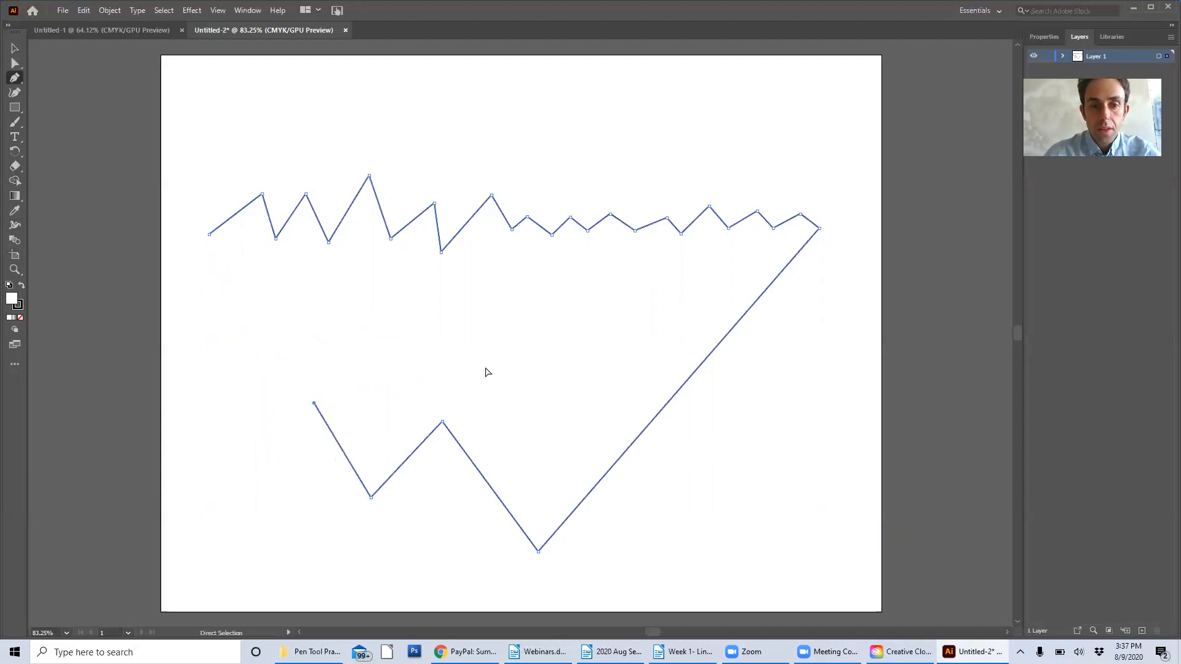
{"action": "key", "text": "ctrl+z"}
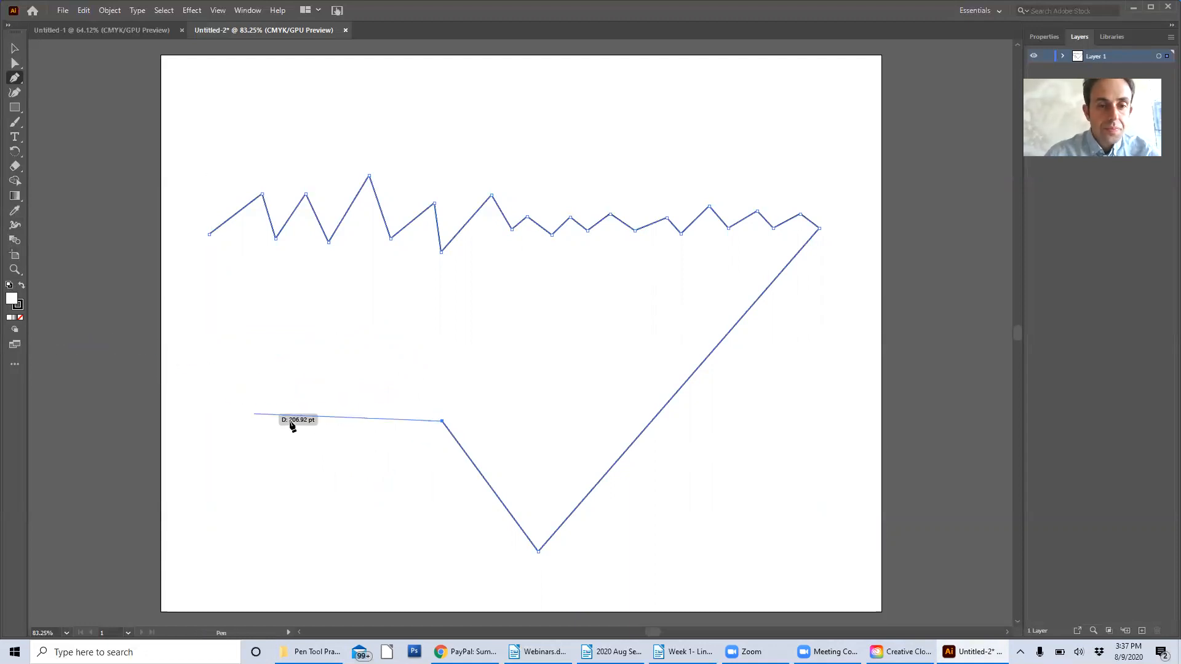
End the zigzag path and draw a separate wavy path above it, dropping the fourth anchor's outgoing handle before adding the next curve
{"action": "key", "text": "Escape"}
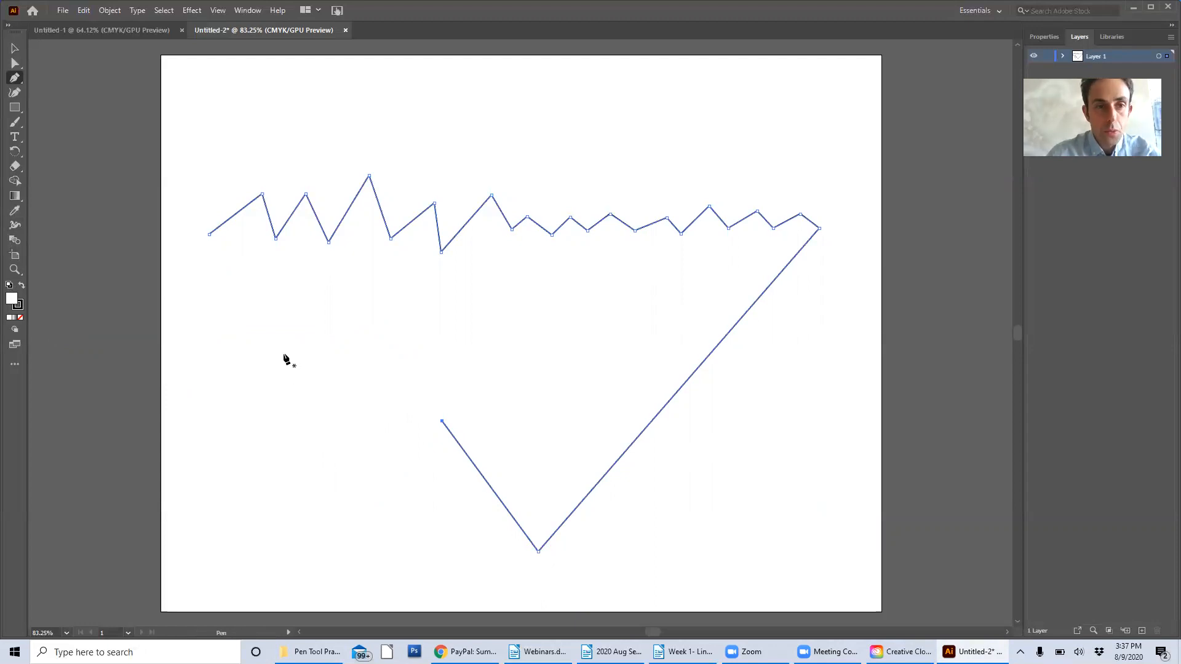
{"action": "left_click", "coordinate": [209, 126]}
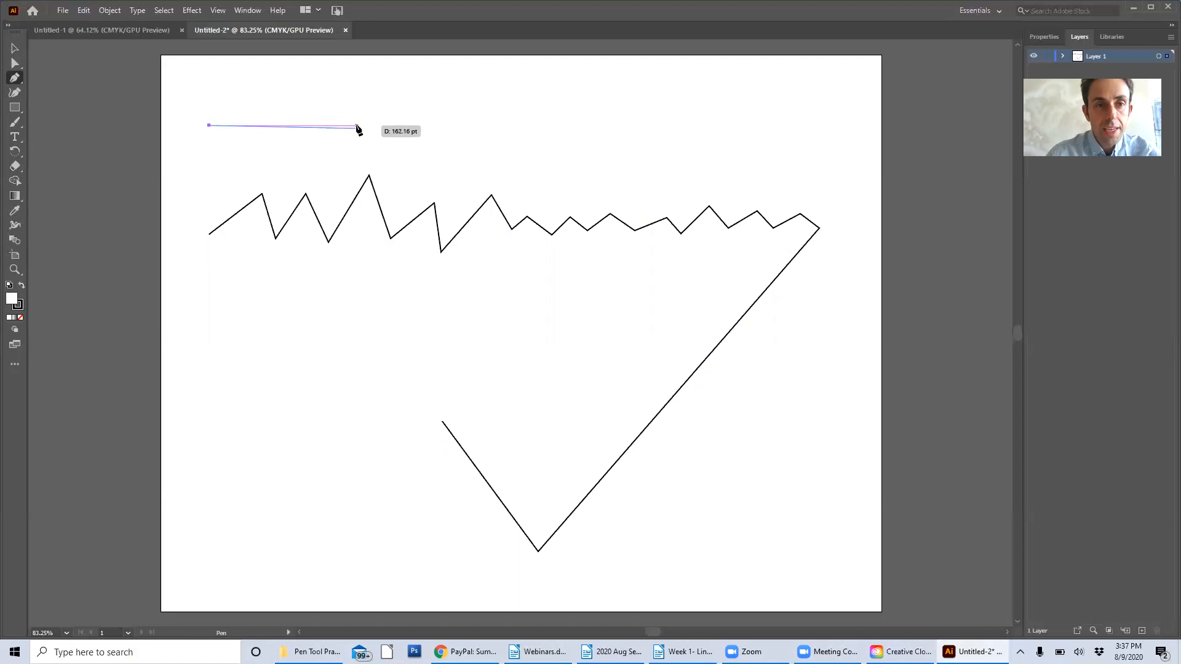
{"action": "left_click_drag", "start_coordinate": [358, 125], "coordinate": [401, 220]}
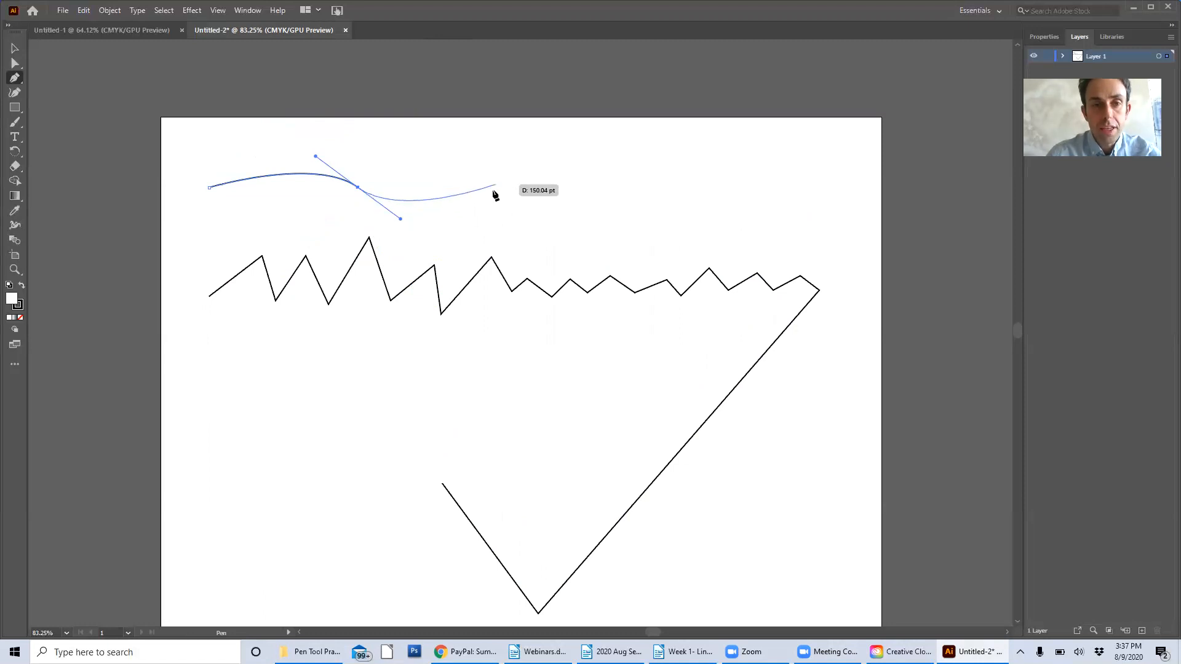
{"action": "left_click_drag", "start_coordinate": [493, 188], "coordinate": [707, 232]}
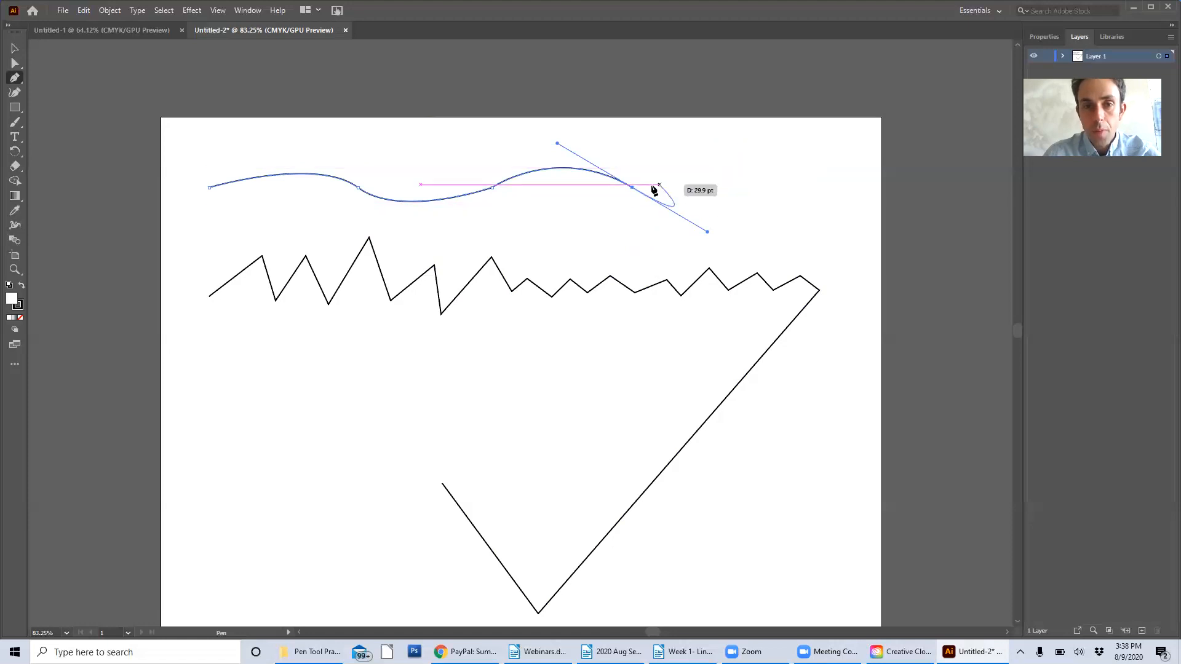
{"action": "left_click", "coordinate": [646, 188]}
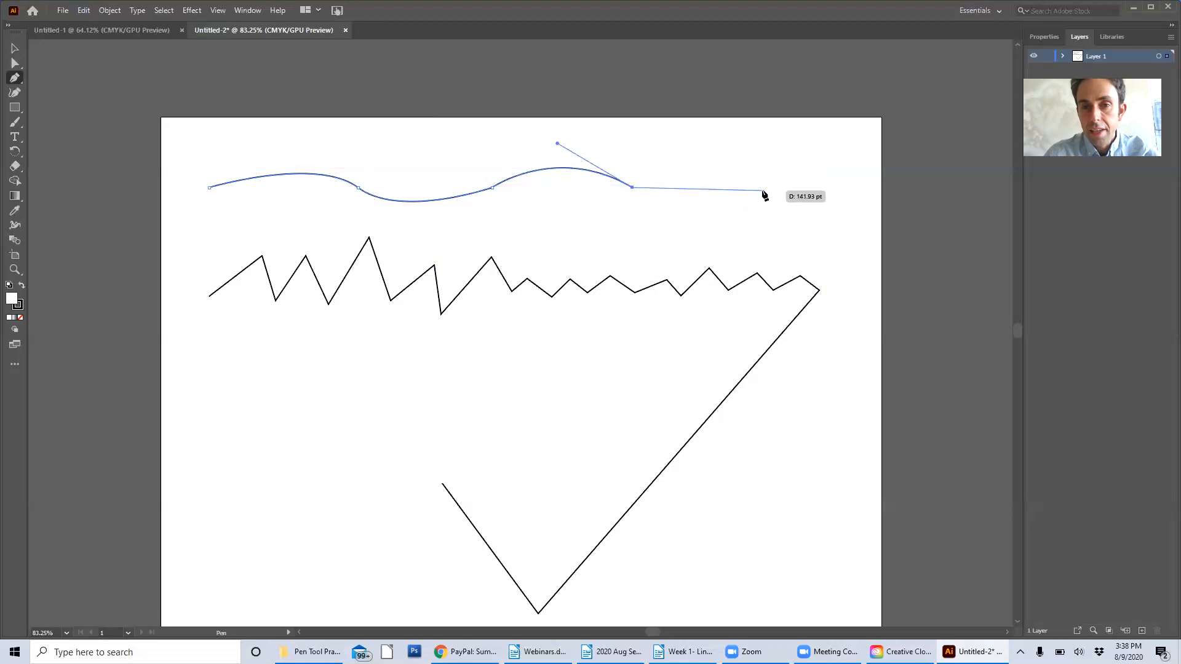
{"action": "left_click_drag", "start_coordinate": [766, 192], "coordinate": [769, 179]}
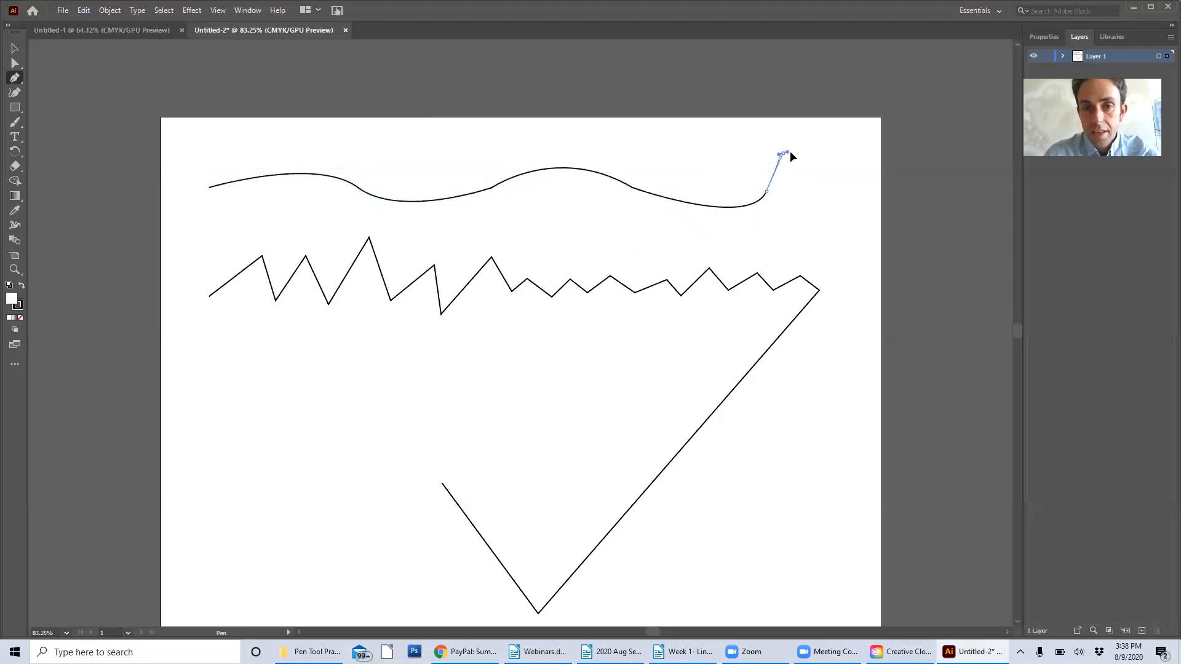
Remove the last anchor's outgoing handle and extend the wave with a small hump and a final upward curve near the artboard's edge
{"action": "key", "text": "ctrl"}
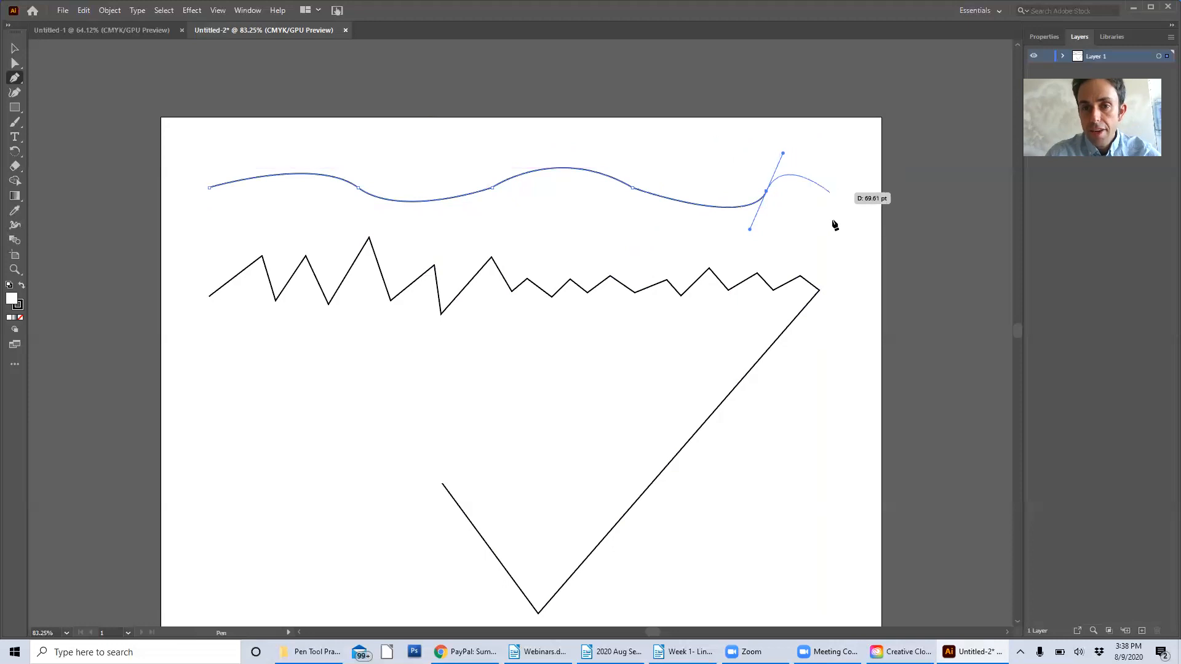
{"action": "left_click", "coordinate": [767, 191]}
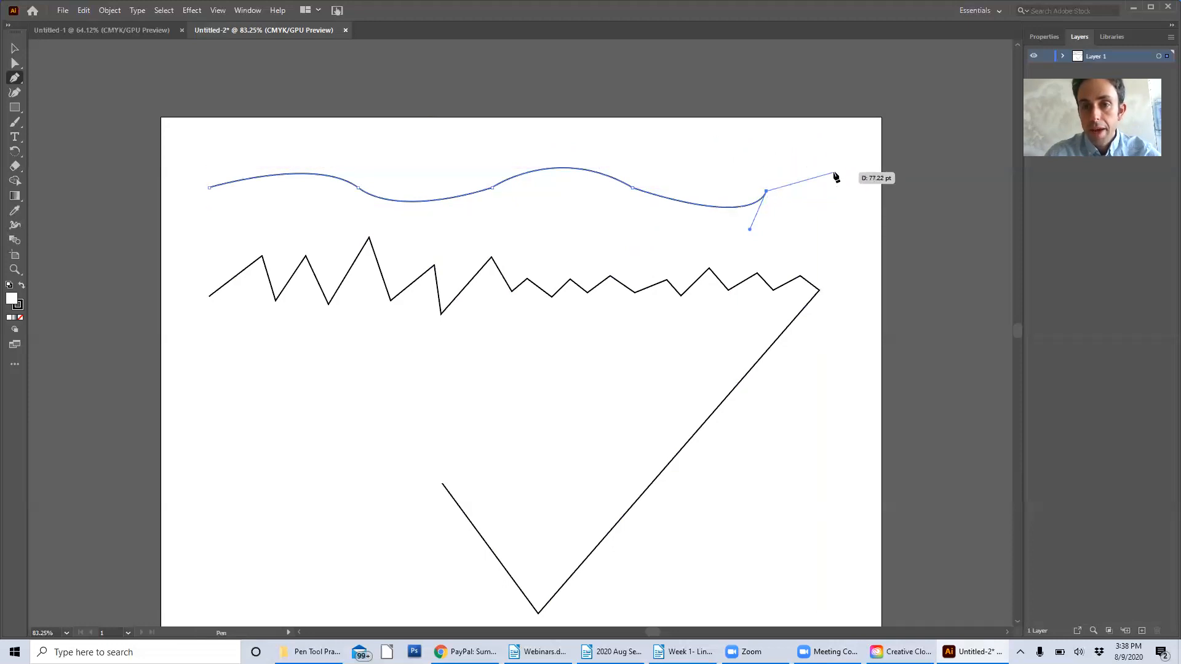
{"action": "left_click_drag", "start_coordinate": [831, 183], "coordinate": [862, 222]}
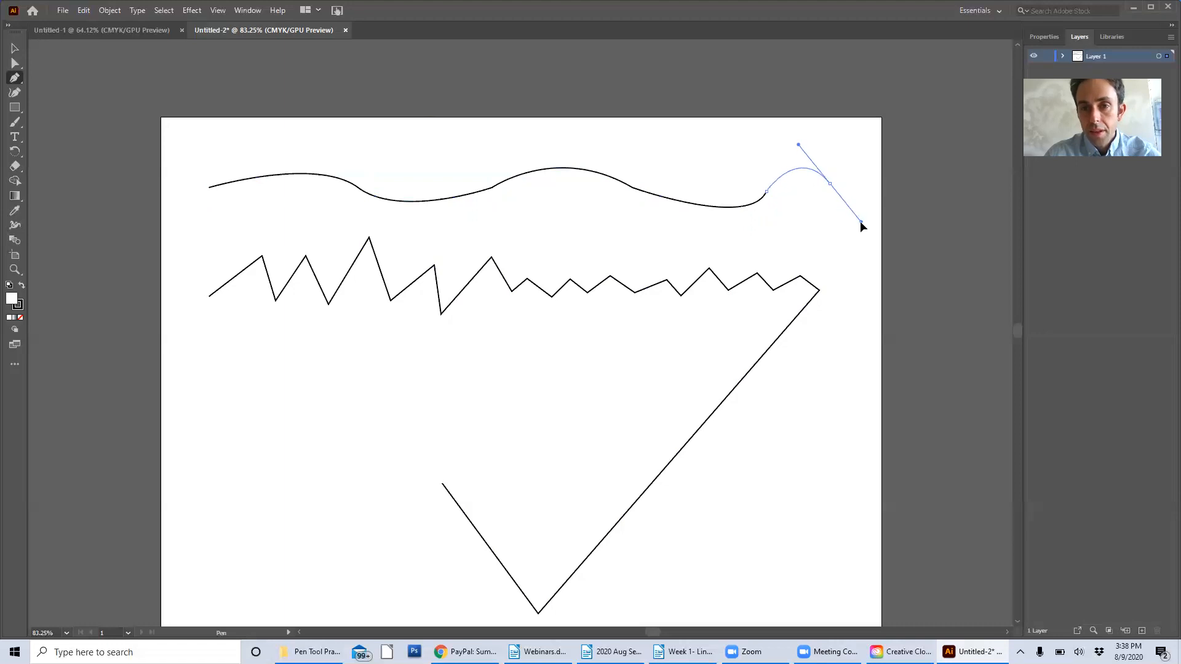
{"action": "left_click", "coordinate": [862, 180]}
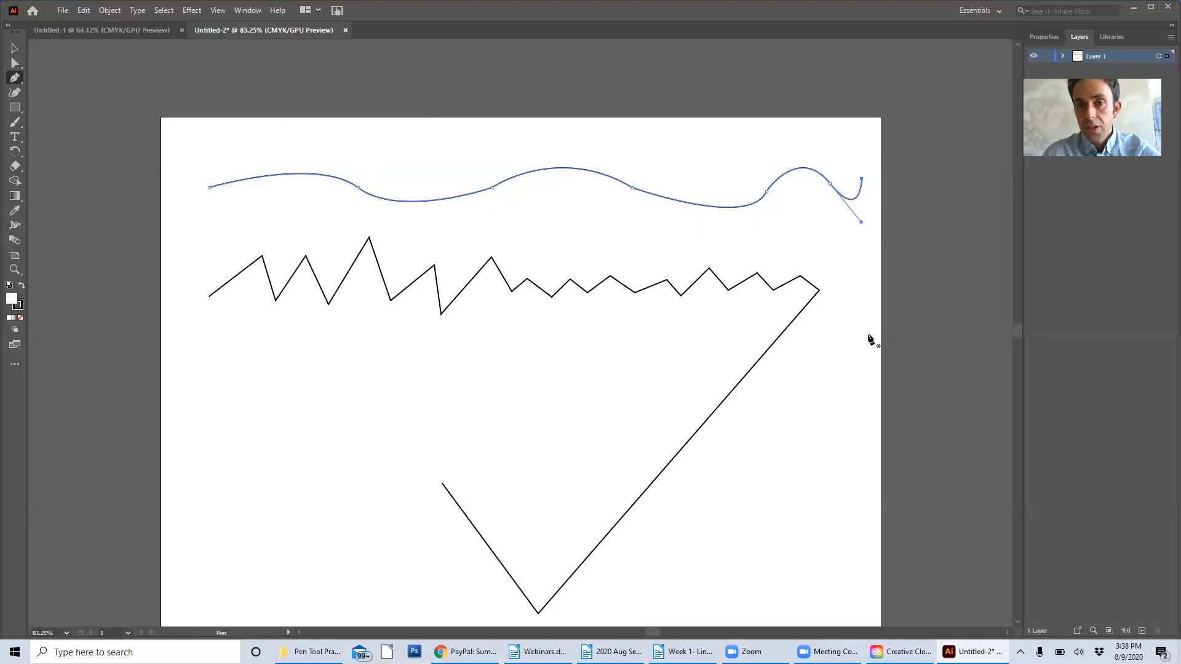
Lower the zigzag's tallest peak with the Direct Selection tool and round its corner
{"action": "left_click", "coordinate": [16, 64]}
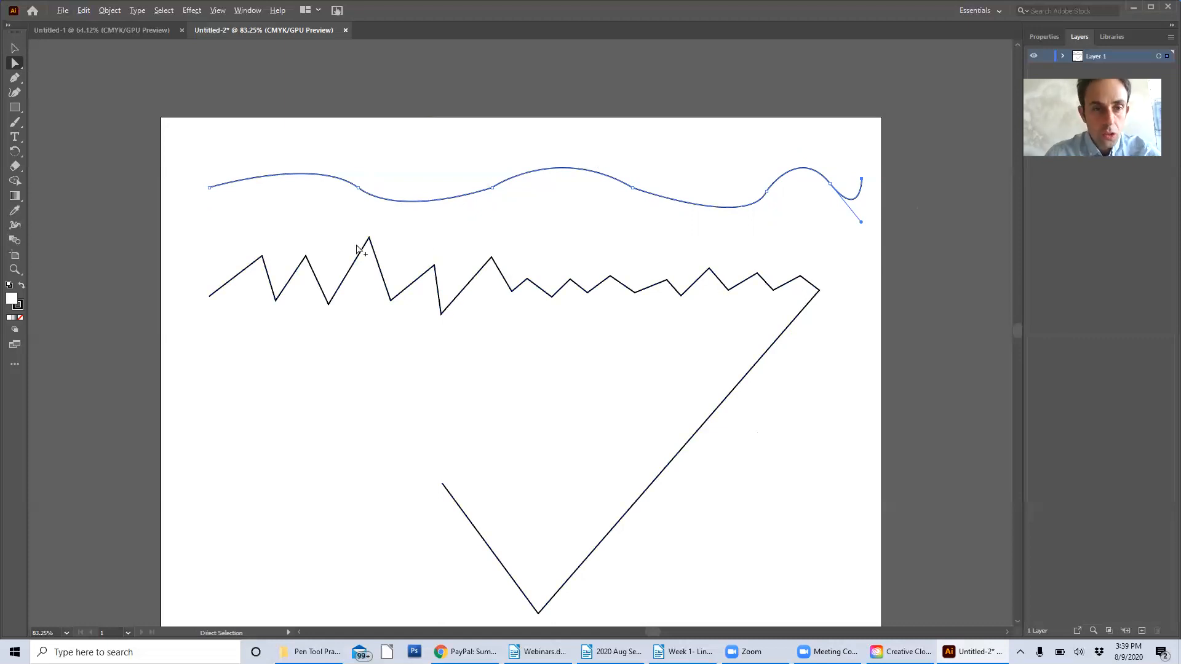
{"action": "scroll", "coordinate": [373, 246], "scroll_direction": "up", "scroll_amount": 4}
{"action": "left_click", "coordinate": [404, 217], "text": "alt"}
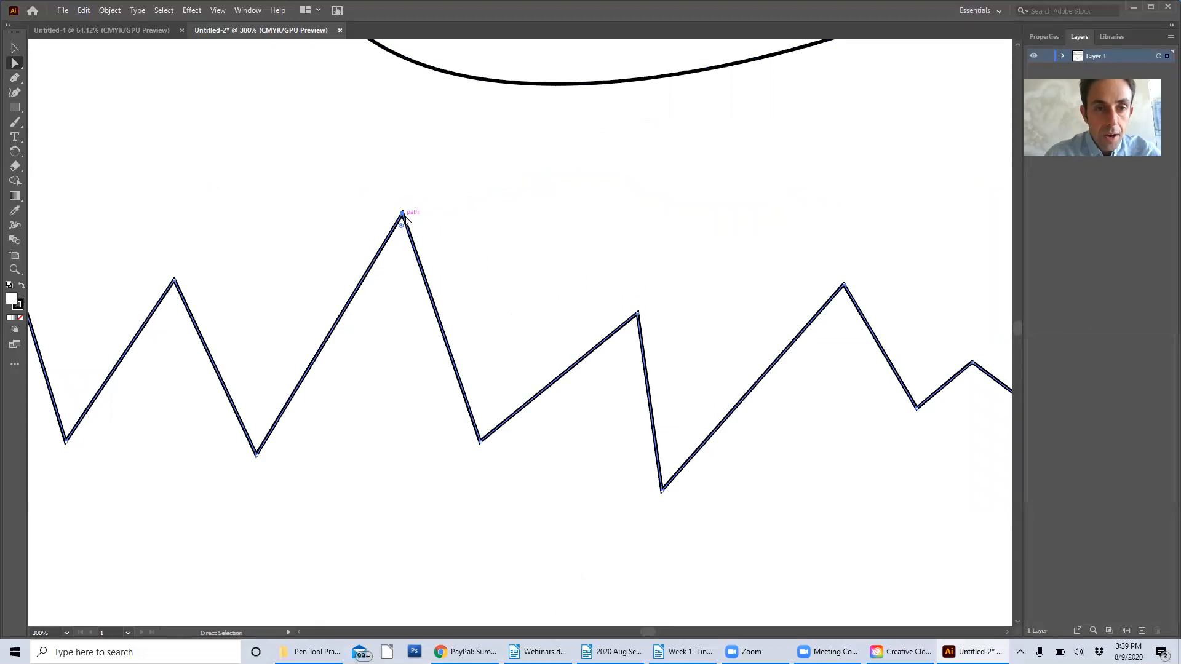
{"action": "left_click_drag", "start_coordinate": [404, 215], "coordinate": [392, 284]}
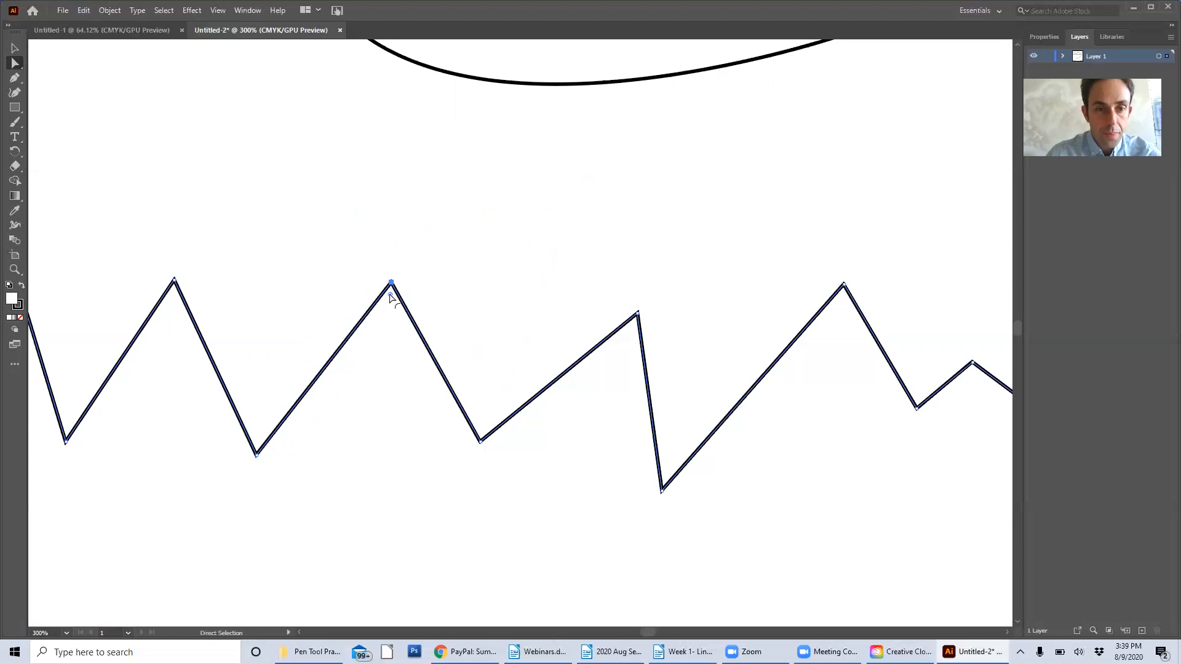
{"action": "left_click_drag", "start_coordinate": [389, 293], "coordinate": [392, 363]}
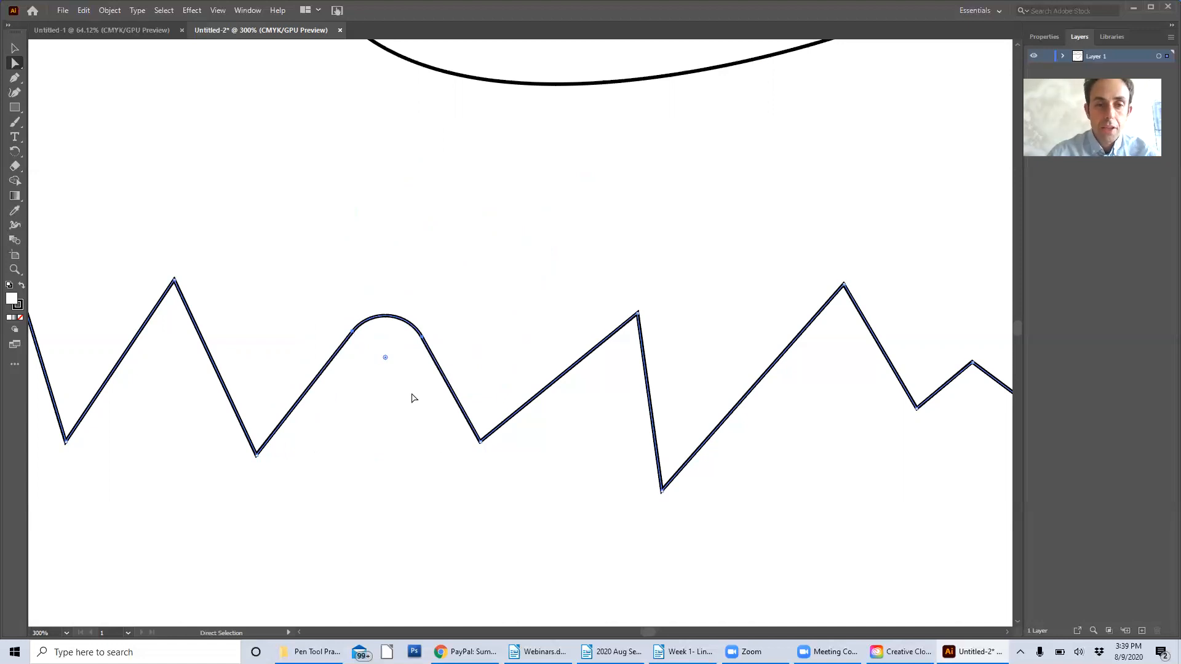
Round the corner of the following peak and the valley between the two peaks
{"action": "left_click", "coordinate": [638, 315]}
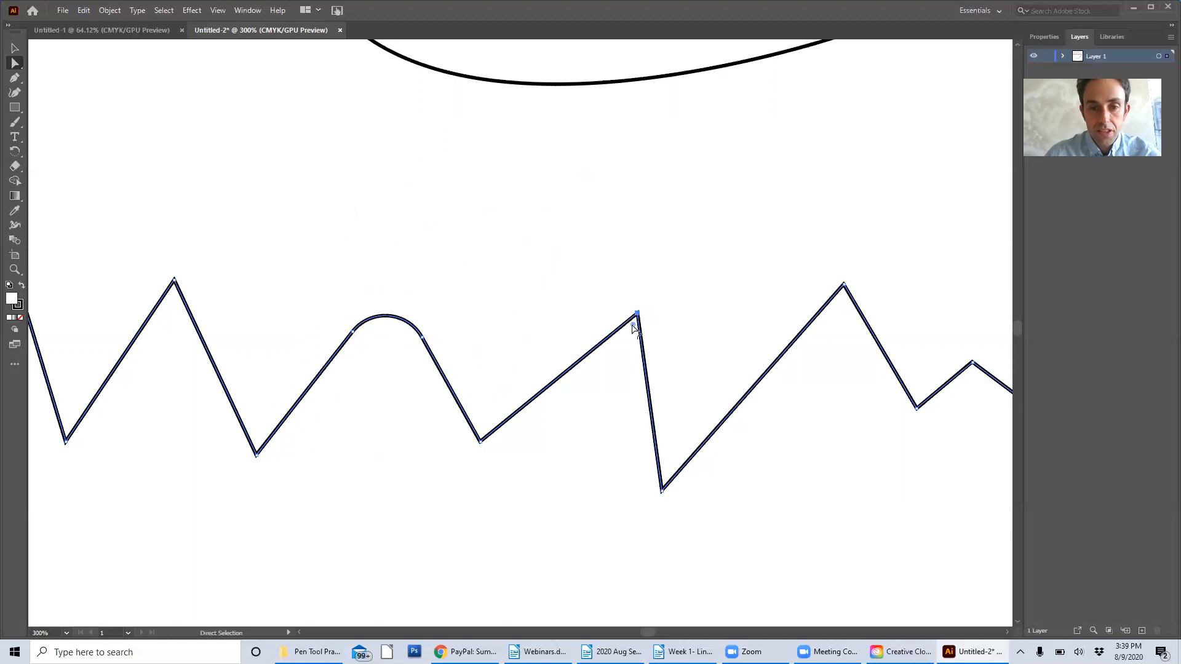
{"action": "left_click_drag", "start_coordinate": [634, 324], "coordinate": [611, 411]}
{"action": "left_click", "coordinate": [480, 440]}
{"action": "left_click_drag", "start_coordinate": [482, 431], "coordinate": [491, 393]}
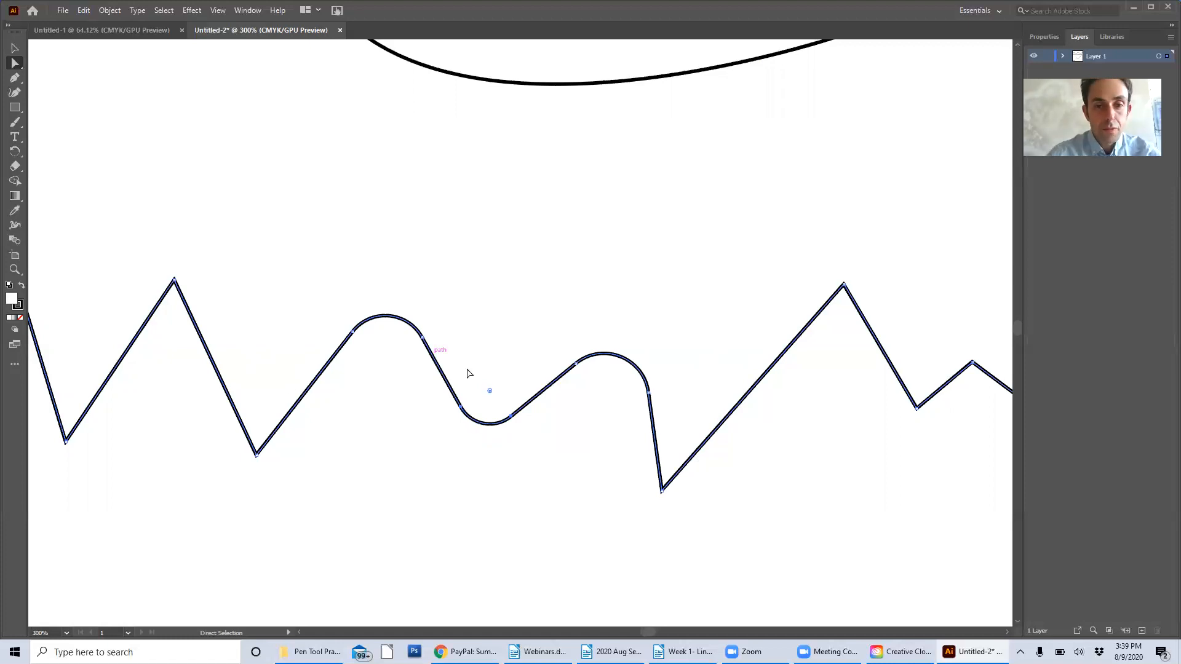
Rotate the whole zigzag path slightly counterclockwise with the Selection tool and reposition it below the wavy line
{"action": "left_click", "coordinate": [13, 51]}
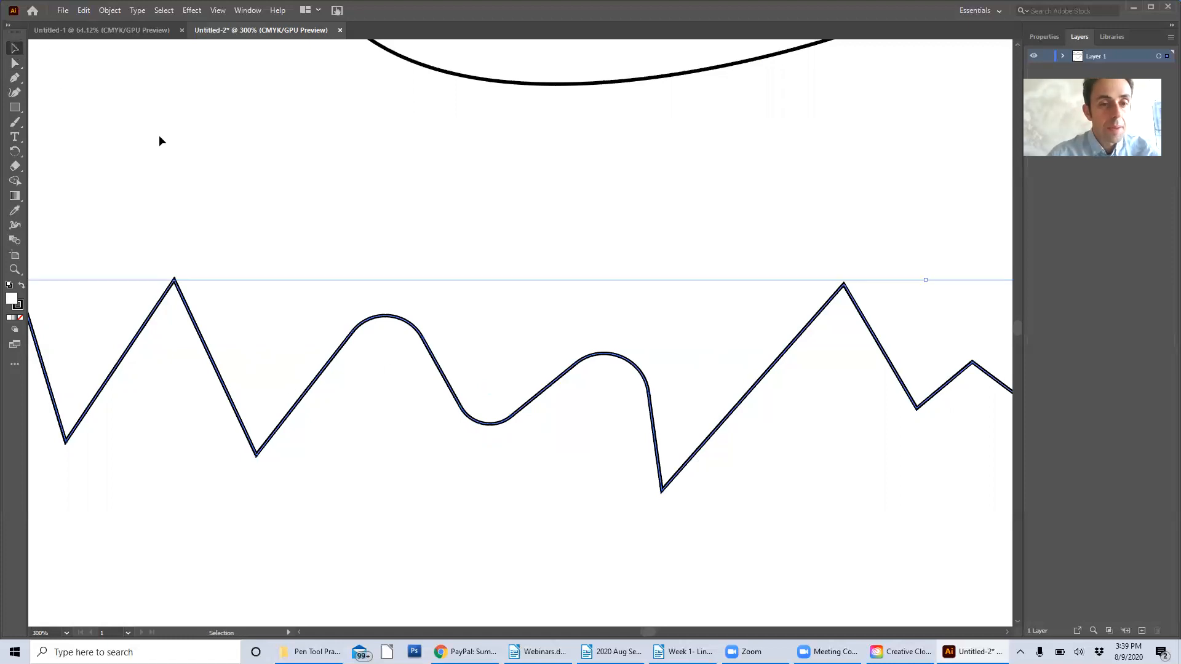
{"action": "scroll", "coordinate": [469, 343], "scroll_direction": "down", "scroll_amount": 5}
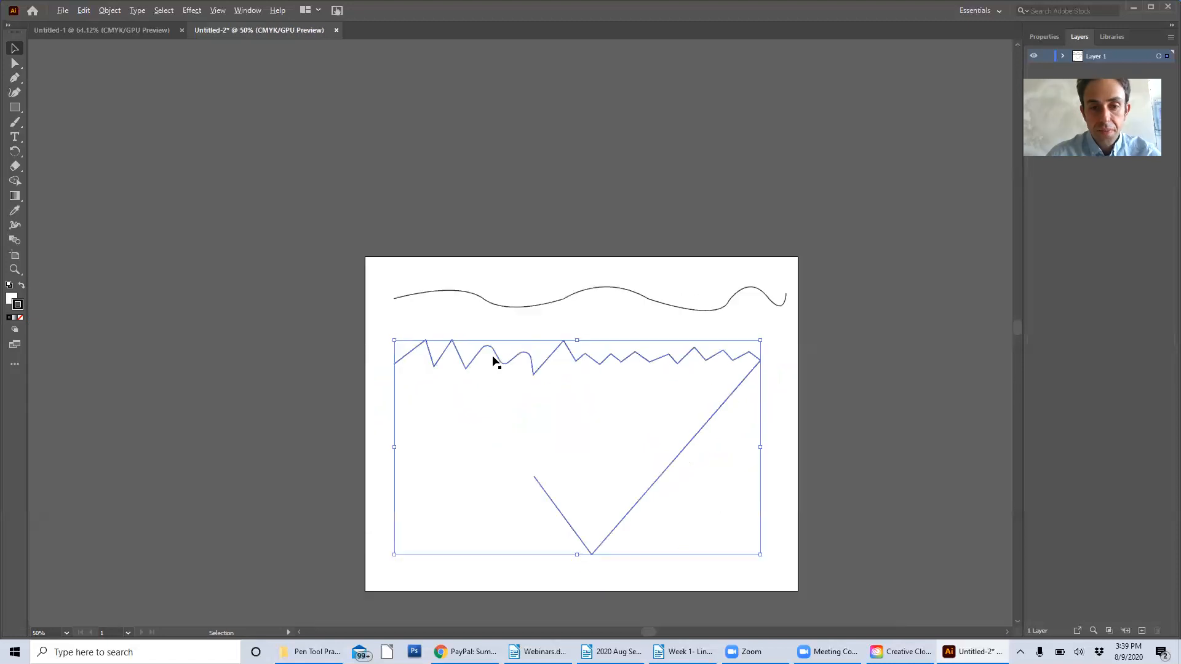
{"action": "scroll", "coordinate": [486, 362], "scroll_direction": "up", "scroll_amount": 1}
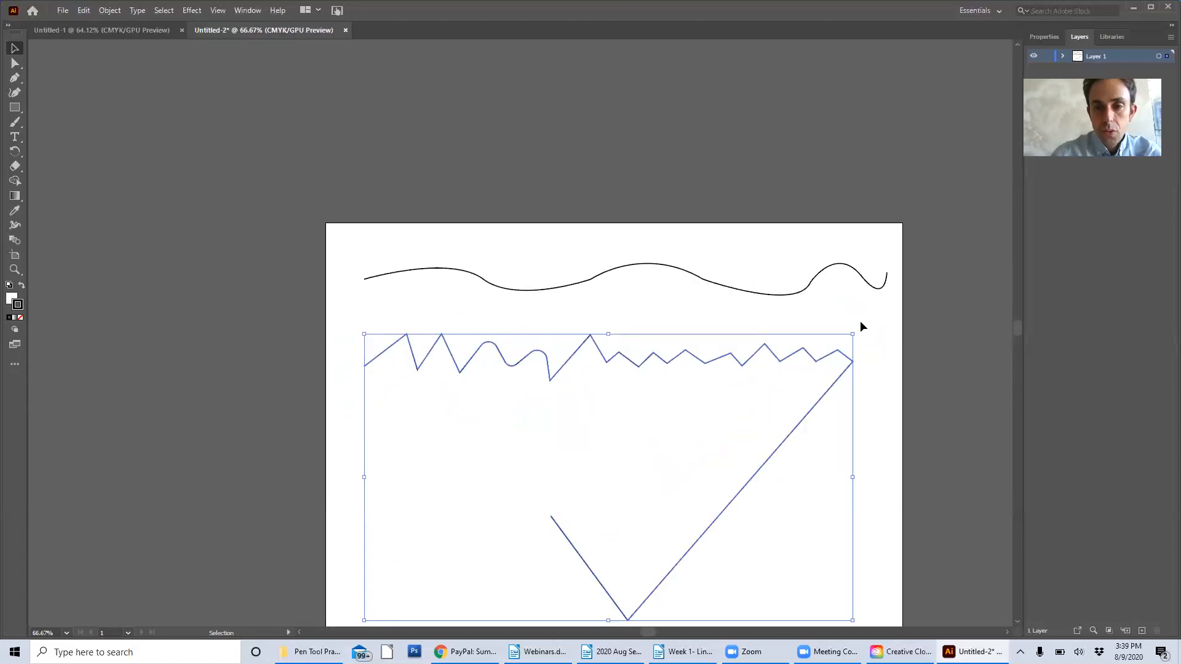
{"action": "mouse_move", "coordinate": [858, 329]}
{"action": "left_mouse_down"}
{"action": "mouse_move", "coordinate": [844, 296]}
{"action": "mouse_move", "coordinate": [786, 265]}
{"action": "mouse_move", "coordinate": [833, 303]}
{"action": "mouse_move", "coordinate": [858, 394]}
{"action": "mouse_move", "coordinate": [836, 313]}
{"action": "mouse_move", "coordinate": [843, 351]}
{"action": "mouse_move", "coordinate": [853, 333]}
{"action": "left_mouse_up"}
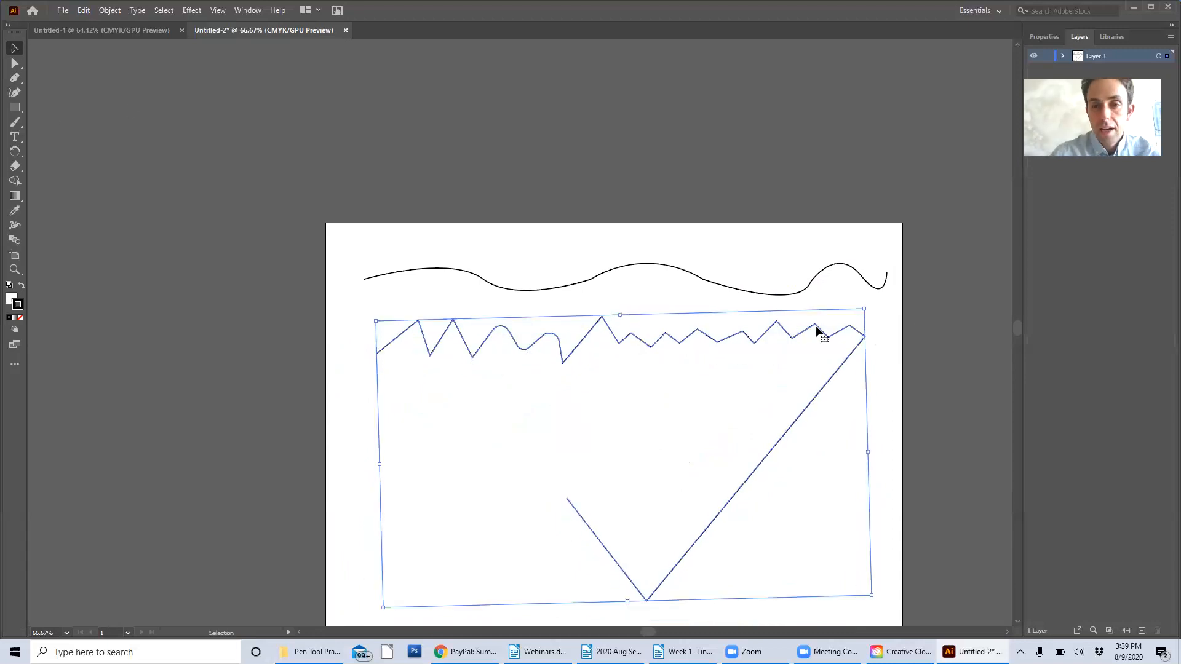
{"action": "left_click_drag", "start_coordinate": [817, 325], "coordinate": [810, 333]}
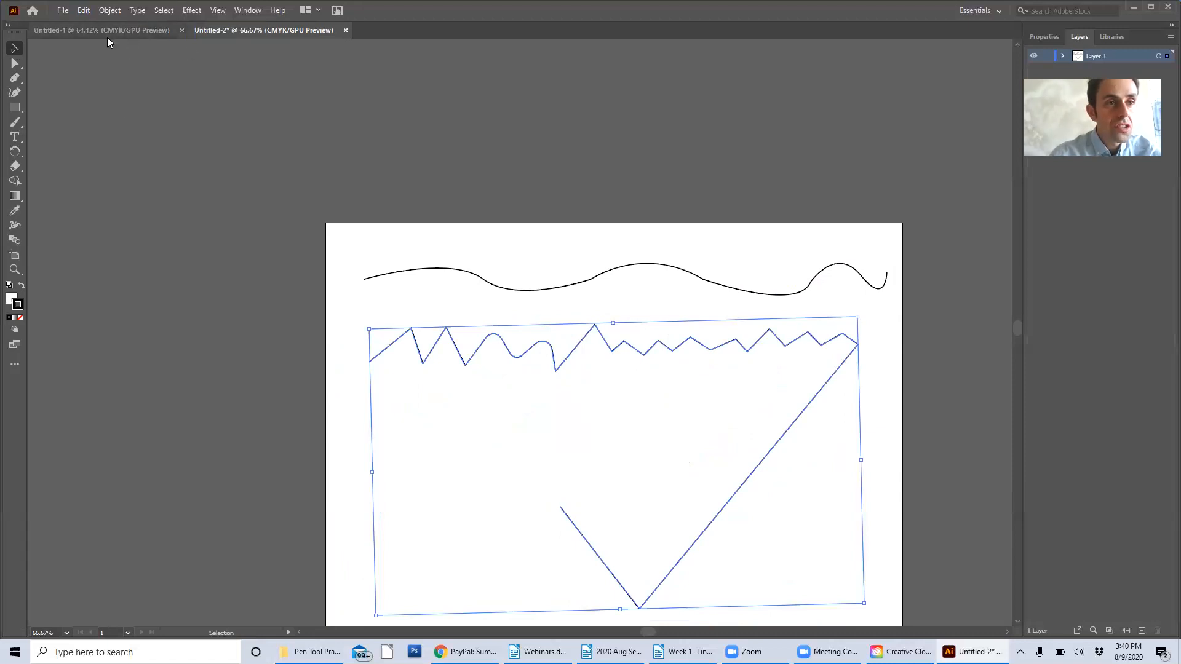
Show the Brushes panel and place it in the empty area outside the artboard
{"action": "left_click", "coordinate": [244, 11]}
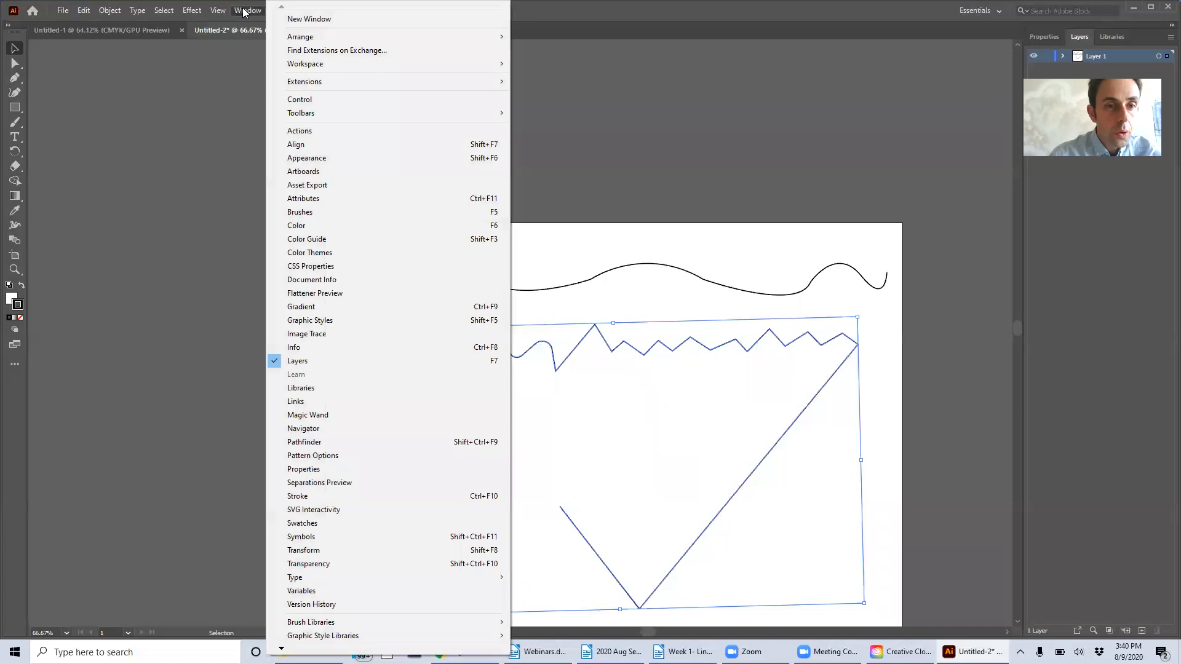
{"action": "left_click", "coordinate": [310, 212]}
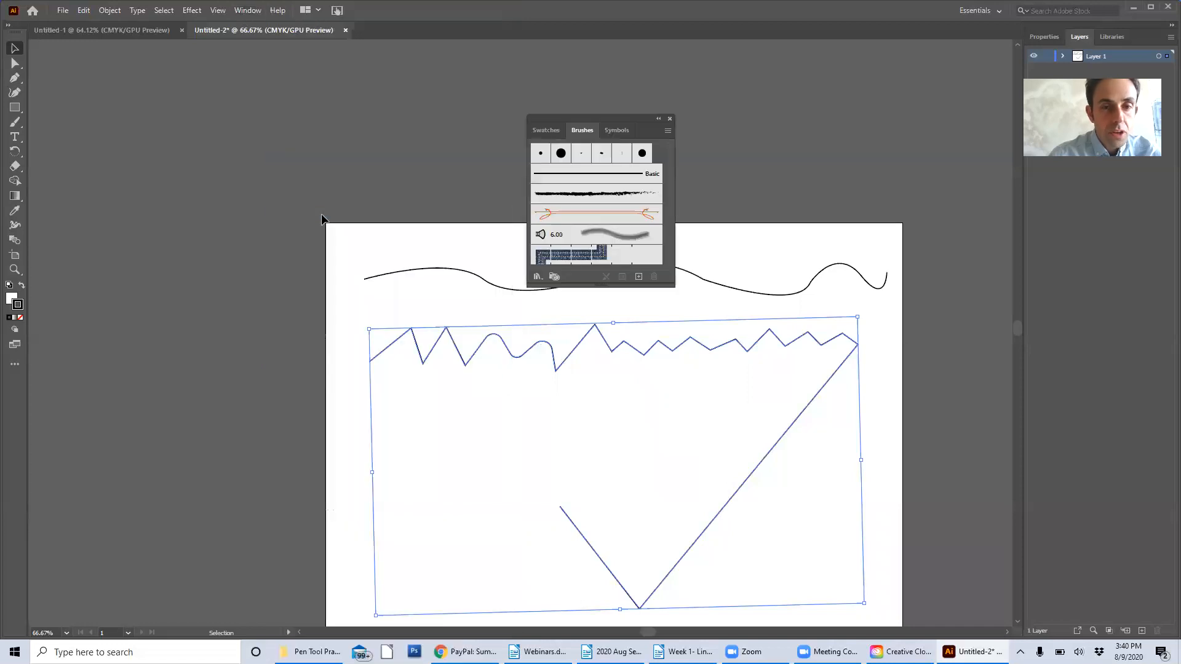
{"action": "left_click_drag", "start_coordinate": [640, 120], "coordinate": [262, 67]}
Load the Artistic_Calligraphic brush library and apply its thick upright oval brush to the selected zigzag path
{"action": "left_click", "coordinate": [161, 227]}
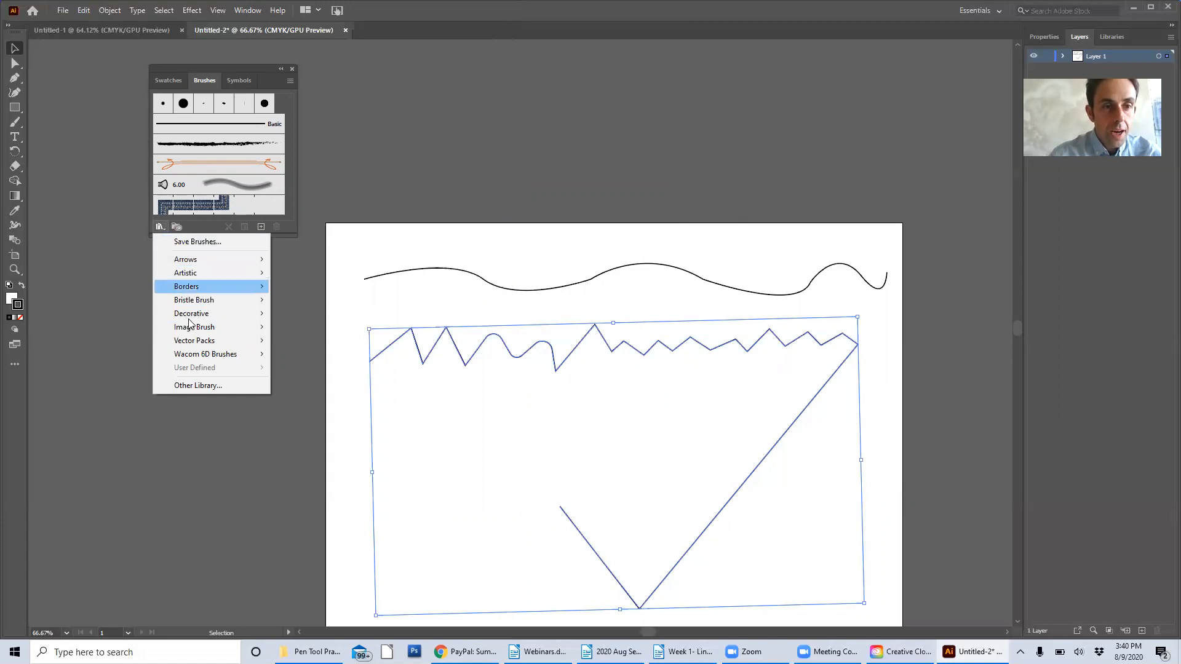
{"action": "mouse_move", "coordinate": [227, 274]}
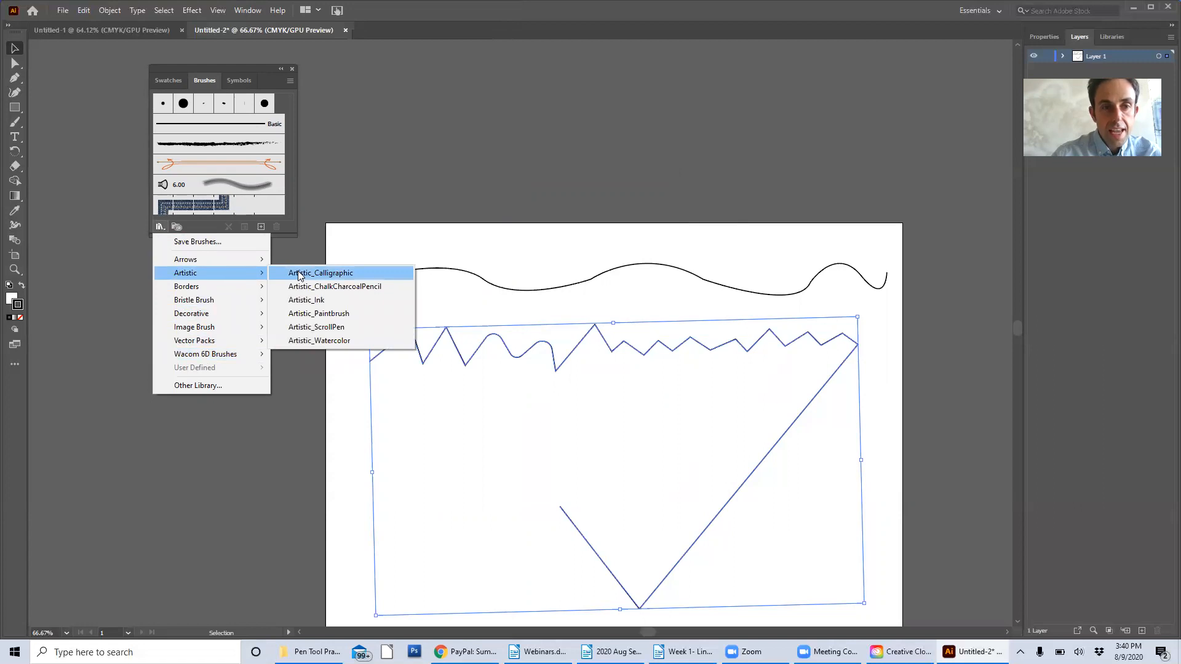
{"action": "left_click", "coordinate": [359, 272]}
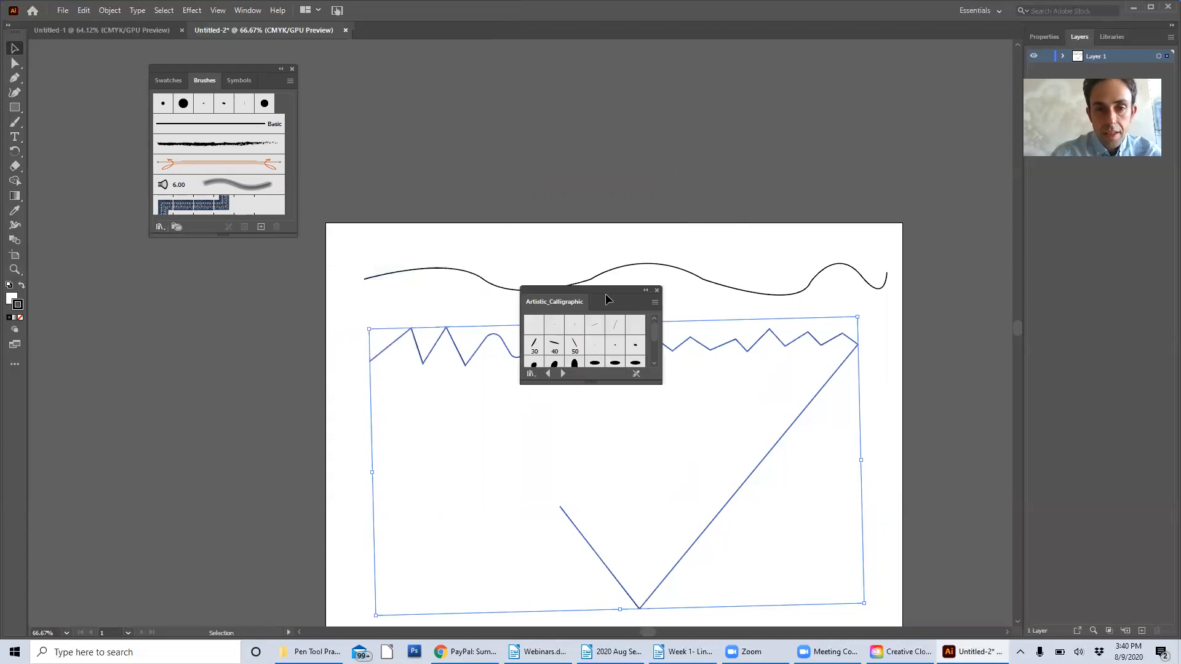
{"action": "left_click_drag", "start_coordinate": [608, 300], "coordinate": [559, 222]}
{"action": "left_click", "coordinate": [527, 287]}
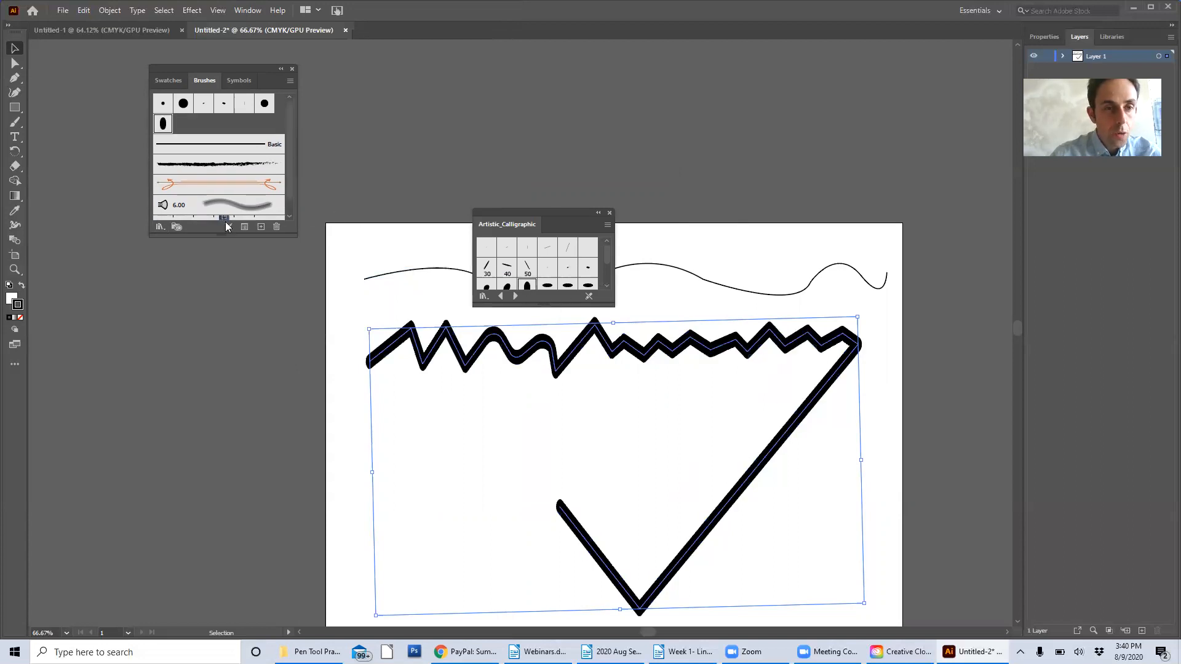
Load the Artistic_Ink brush library, enlarge its panel and move it clear of the drawing
{"action": "left_click", "coordinate": [158, 228]}
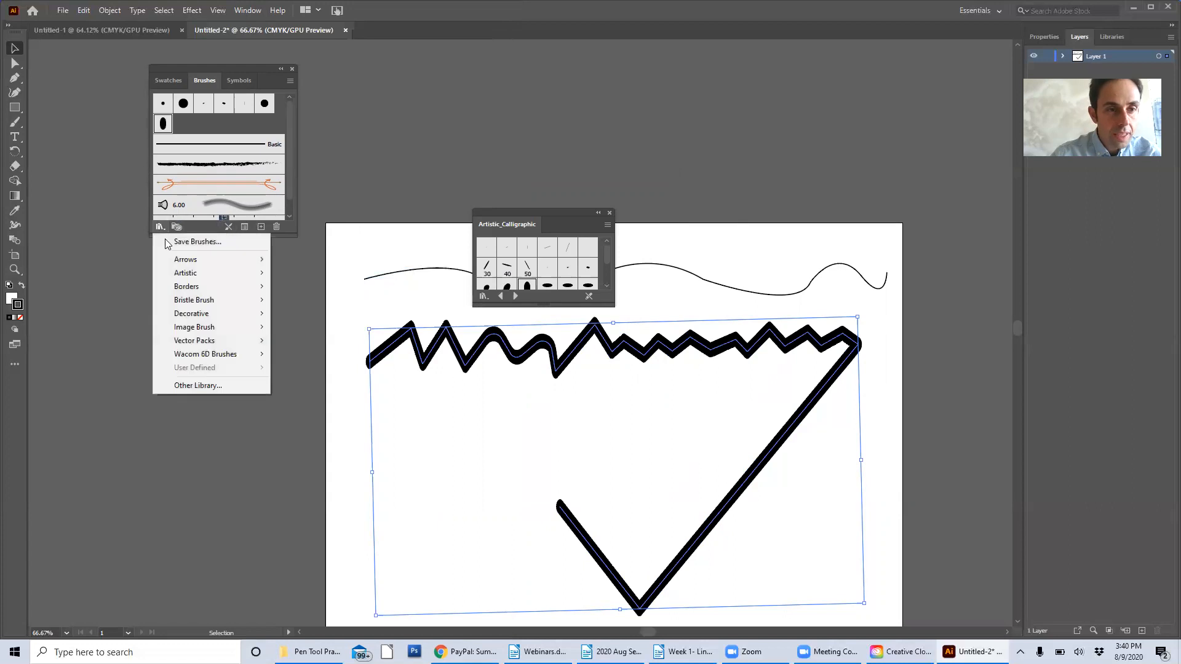
{"action": "mouse_move", "coordinate": [193, 280]}
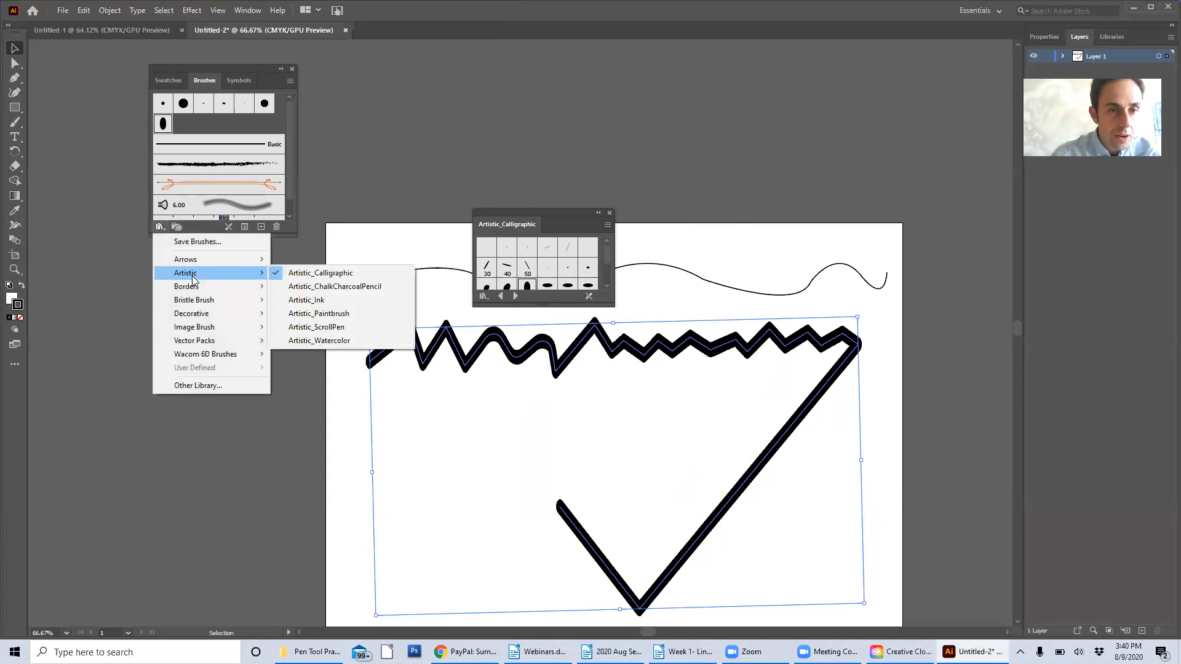
{"action": "left_click", "coordinate": [332, 299]}
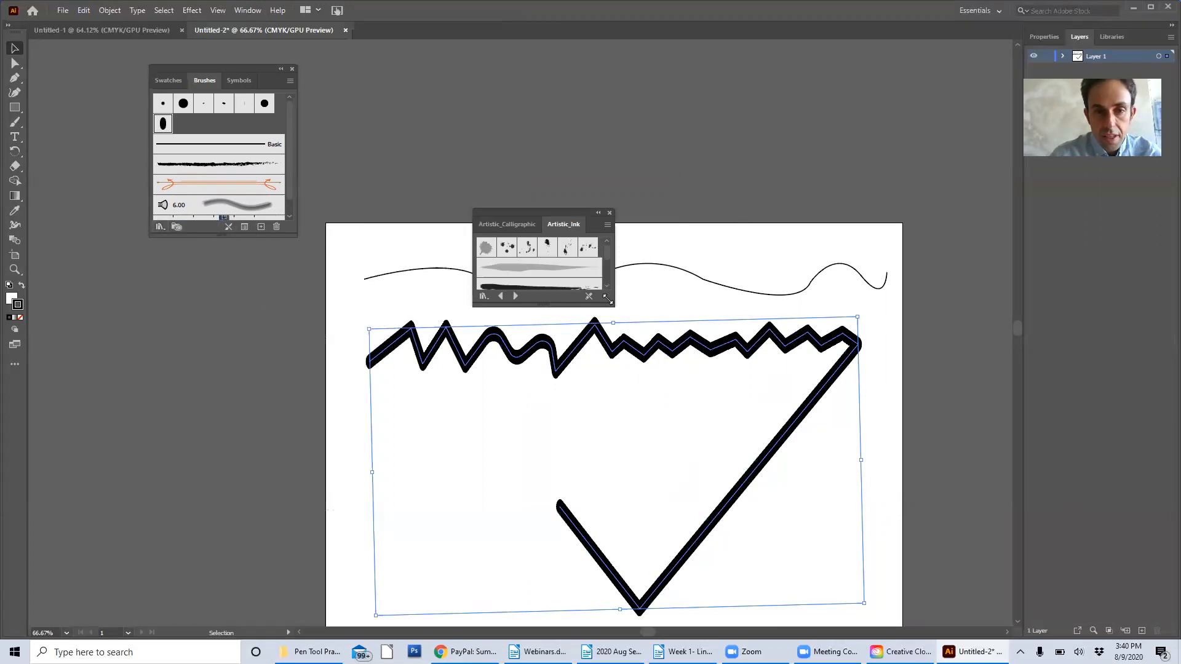
{"action": "left_click_drag", "start_coordinate": [609, 300], "coordinate": [621, 373]}
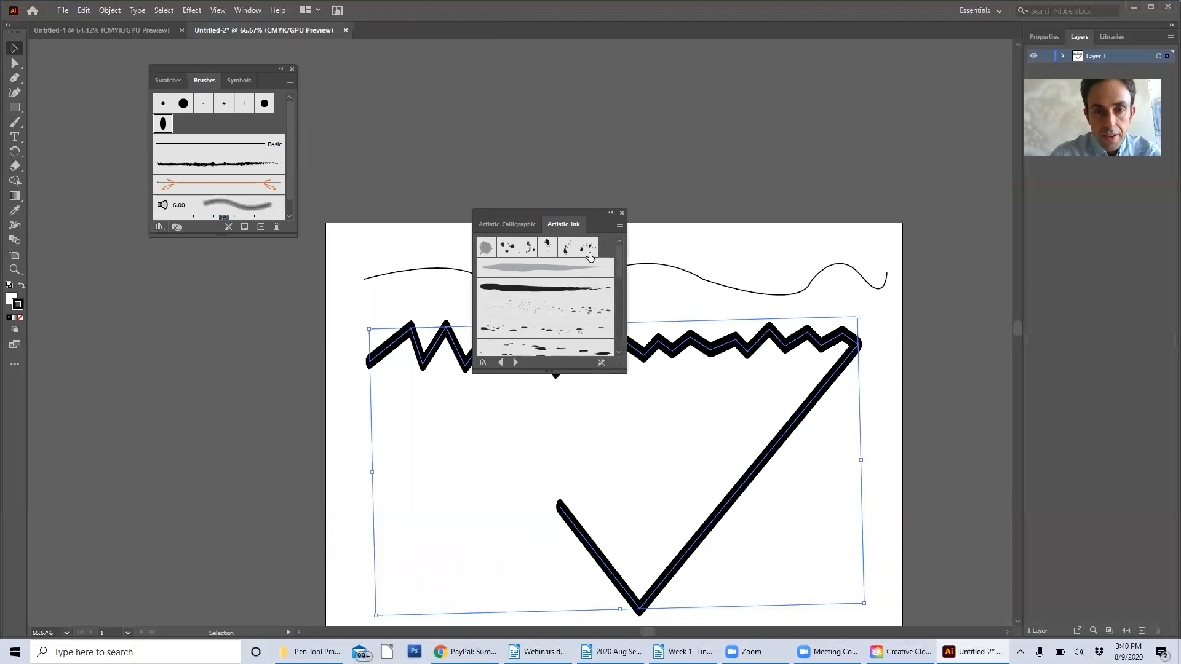
{"action": "mouse_move", "coordinate": [591, 210]}
{"action": "left_mouse_down"}
{"action": "mouse_move", "coordinate": [551, 139]}
{"action": "mouse_move", "coordinate": [485, 72]}
{"action": "left_mouse_up"}
Try a solid tapered ink brush and a streaky, multi-line ink brush on the zigzag path
{"action": "left_click", "coordinate": [461, 157]}
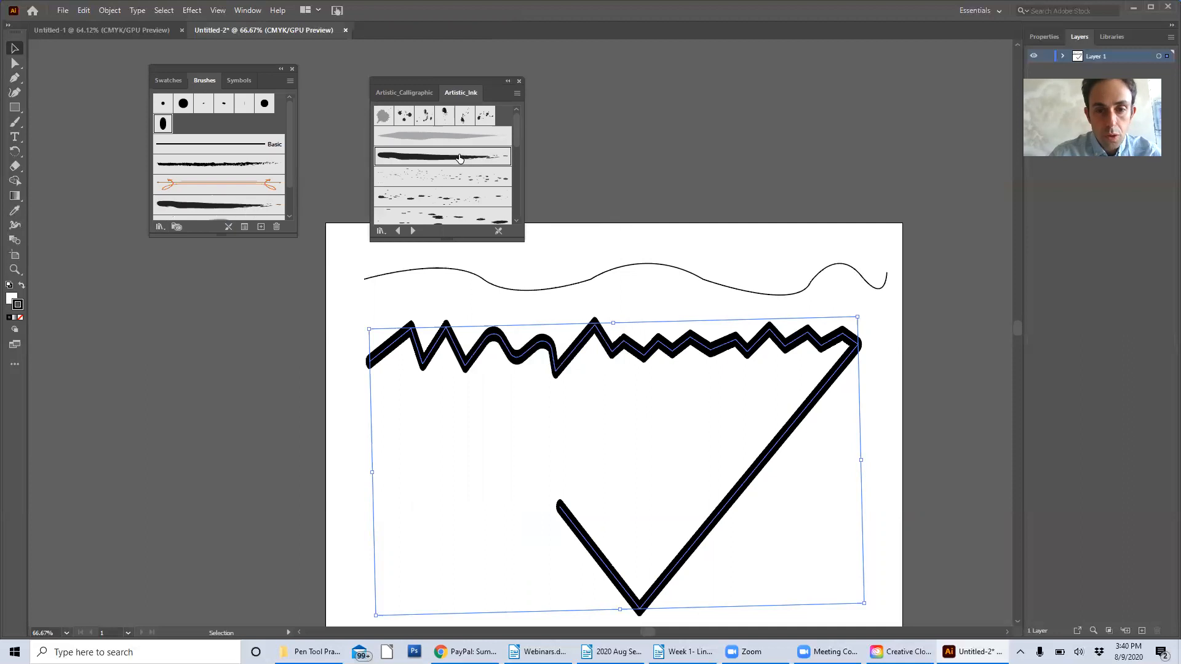
{"action": "left_click_drag", "start_coordinate": [518, 143], "coordinate": [518, 181]}
{"action": "left_click", "coordinate": [475, 143]}
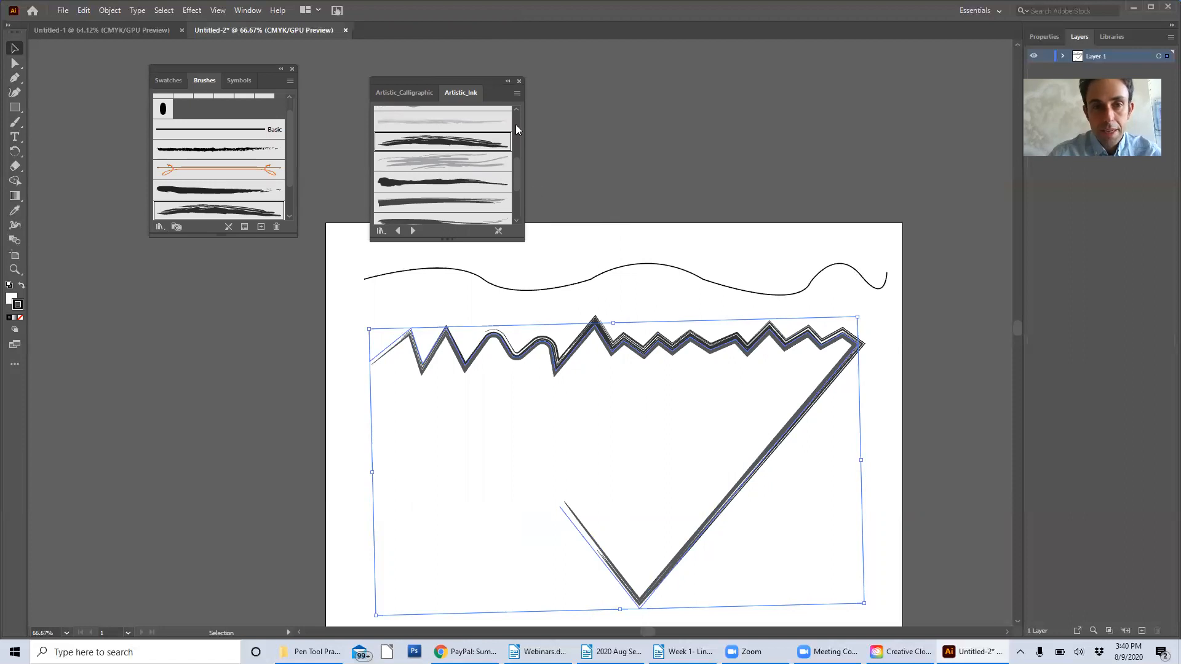
Browse the remaining ink brushes, remove the brush stroke from the zigzag path and deselect it
{"action": "scroll", "coordinate": [519, 182], "scroll_direction": "down", "scroll_amount": 3}
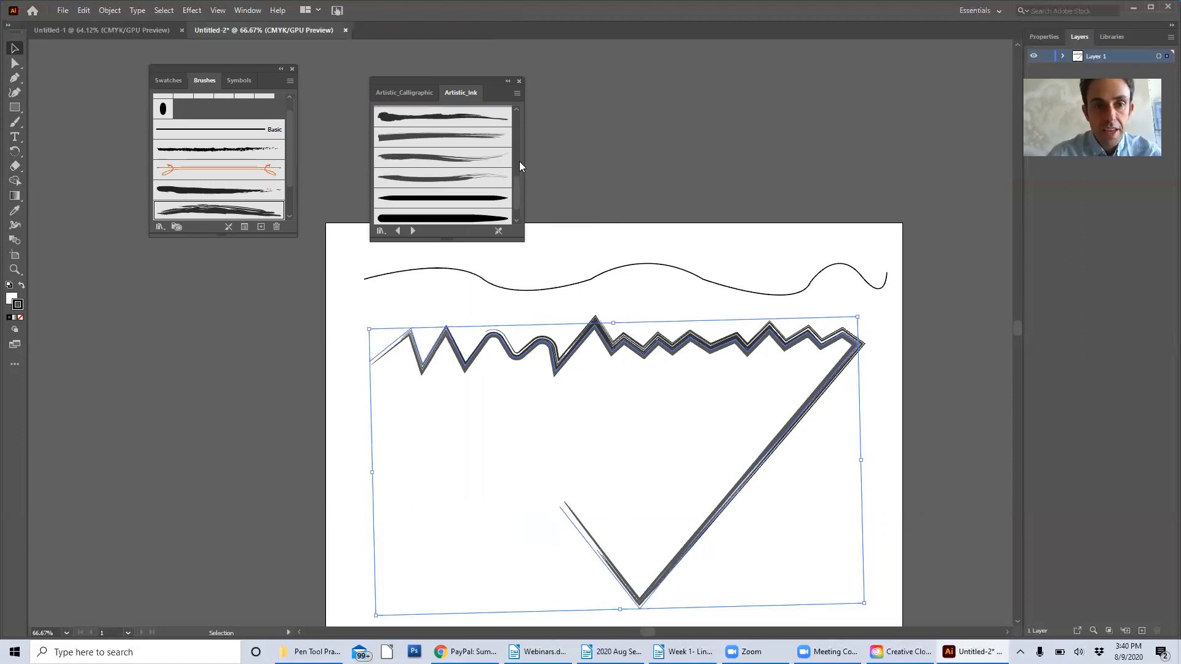
{"action": "scroll", "coordinate": [517, 182], "scroll_direction": "down", "scroll_amount": 1}
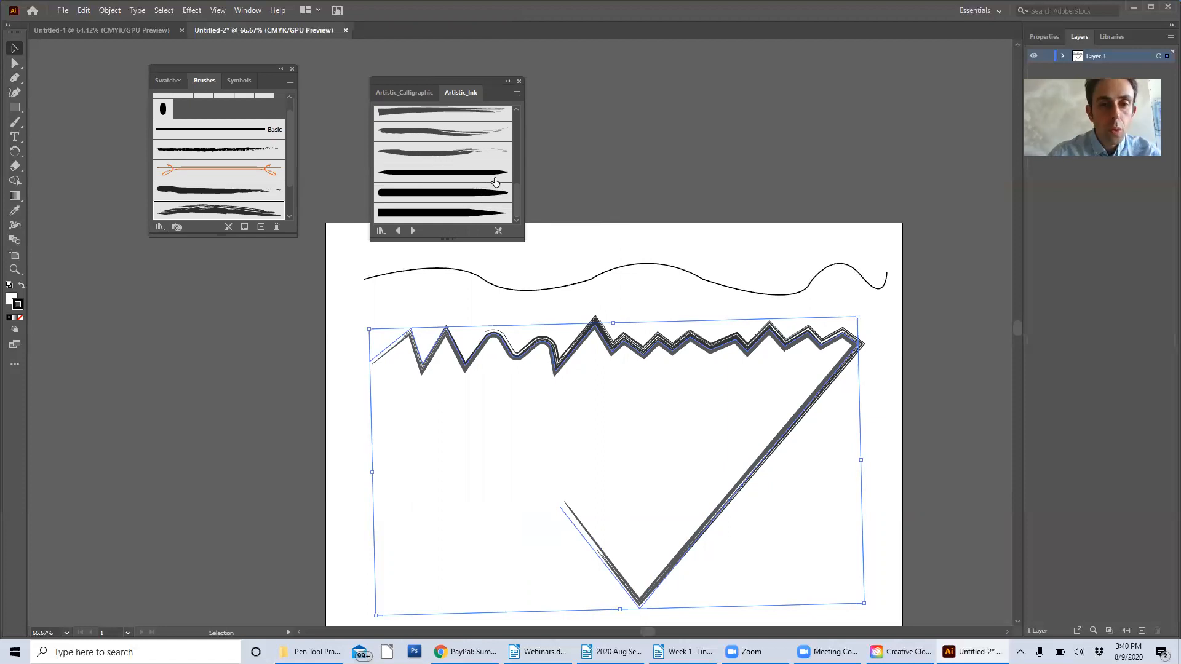
{"action": "left_click", "coordinate": [498, 231]}
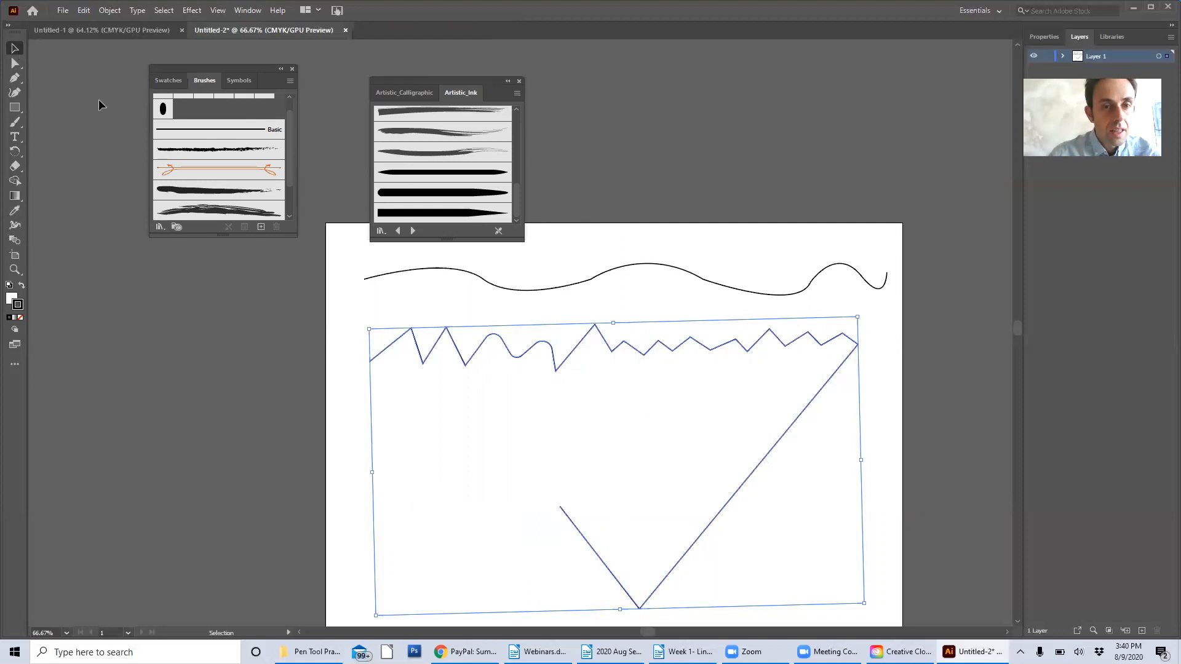
{"action": "left_click", "coordinate": [449, 302]}
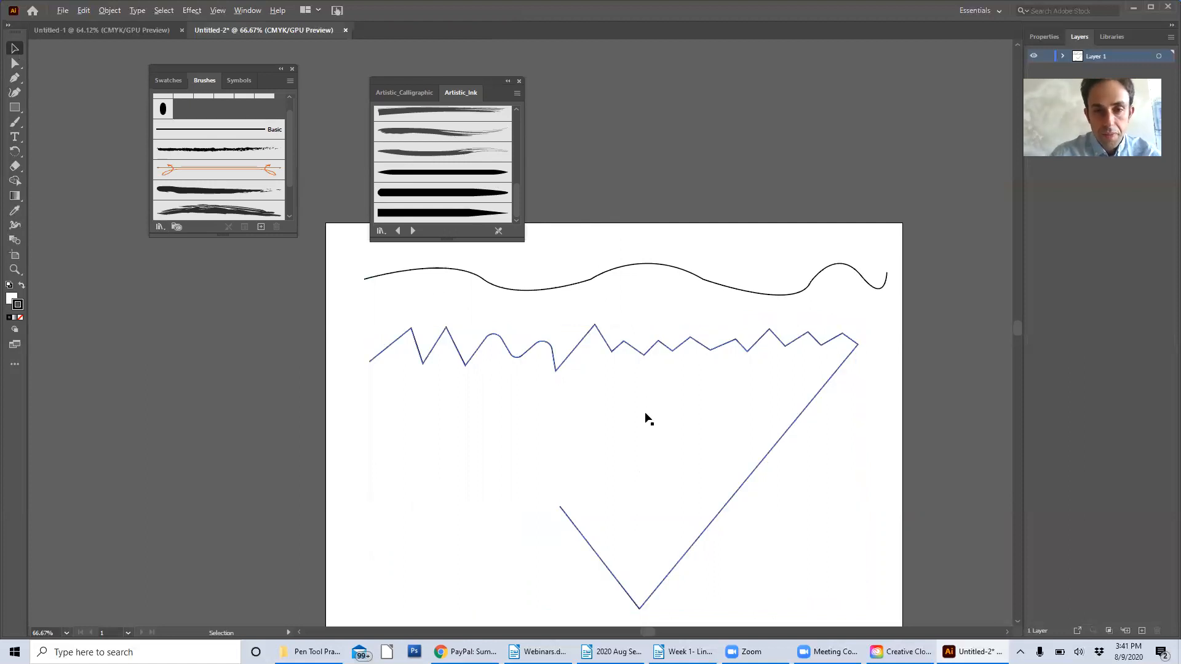
Try deleting the anchor at the zigzag's tallest middle peak with the Direct Selection tool, and undo the deletion
{"action": "scroll", "coordinate": [649, 419], "scroll_direction": "up", "scroll_amount": 1}
{"action": "left_click", "coordinate": [587, 312]}
{"action": "left_click", "coordinate": [15, 63]}
{"action": "scroll", "coordinate": [532, 328], "scroll_direction": "up", "scroll_amount": 2}
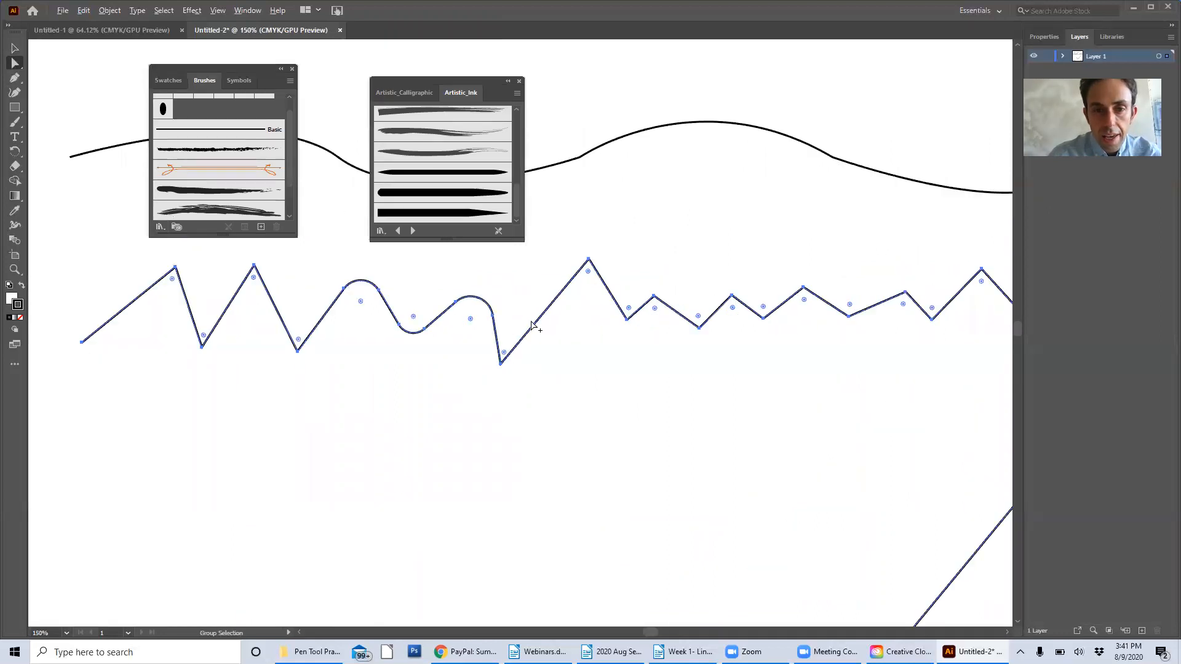
{"action": "left_click", "coordinate": [608, 241]}
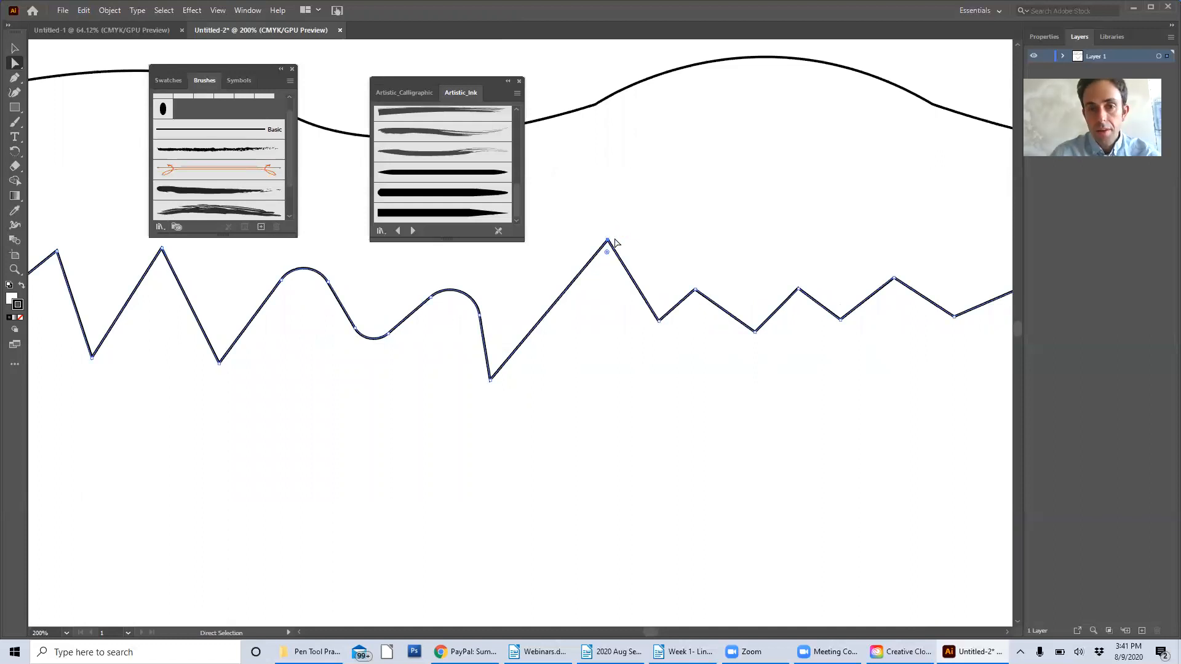
{"action": "key", "text": "Delete"}
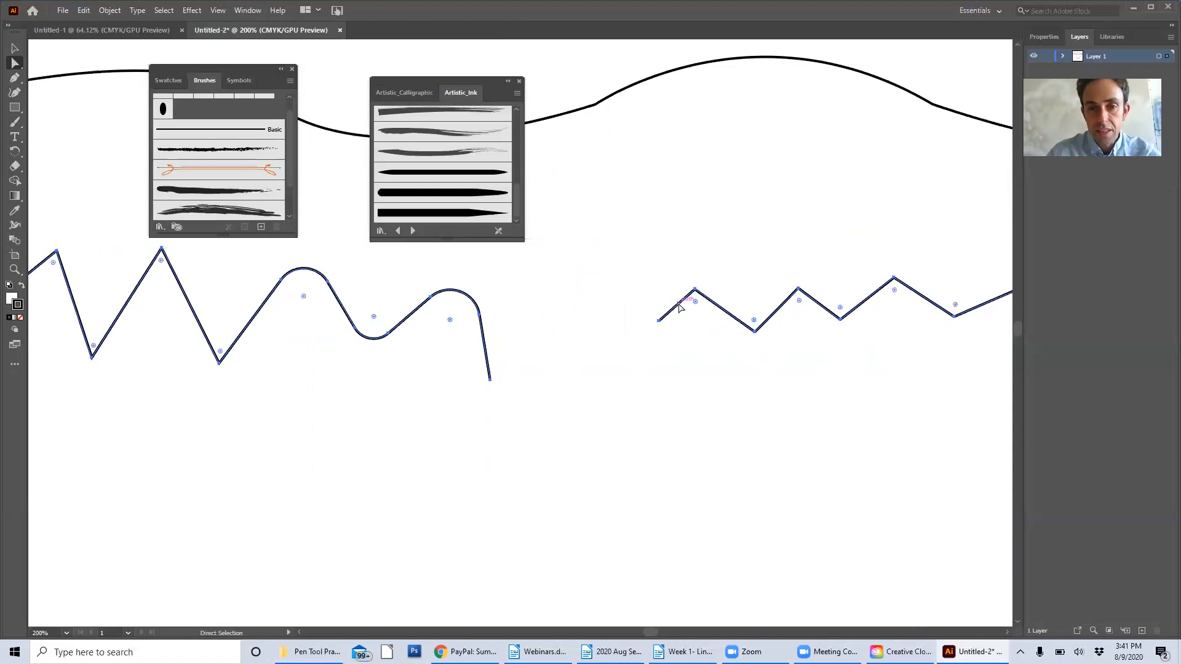
{"action": "key", "text": "ctrl"}
{"action": "key", "text": "ctrl+z"}
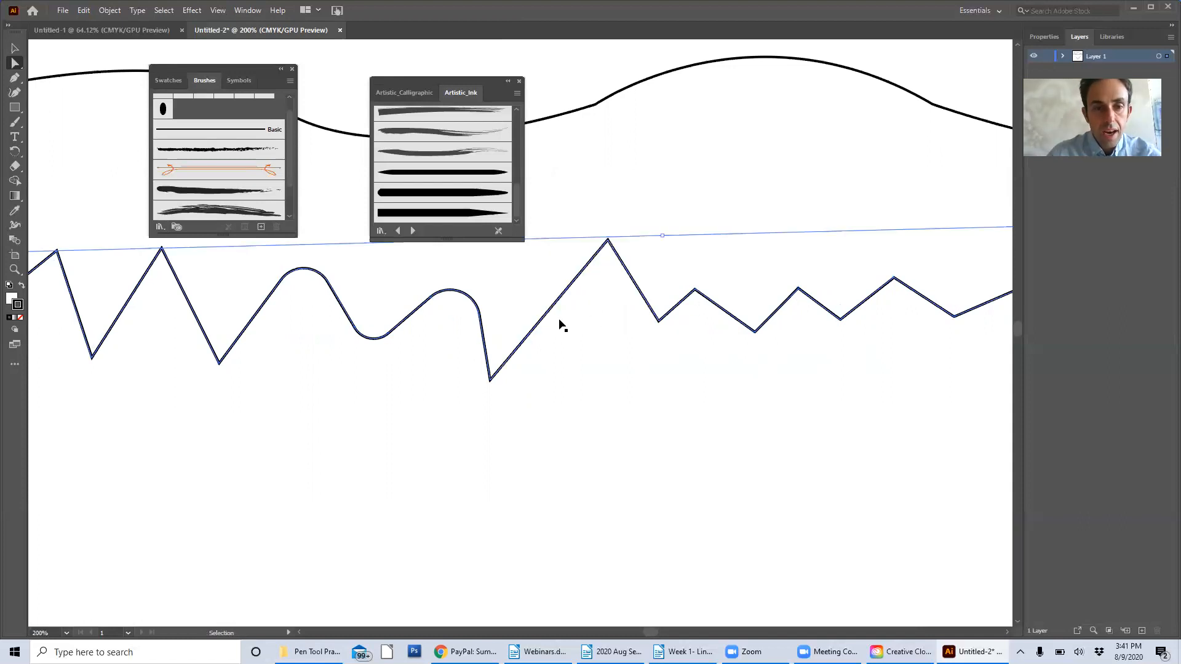
Convert both anchors of the zigzag's second rounded peak to corner points with the Anchor Point tool
{"action": "left_click", "coordinate": [17, 67]}
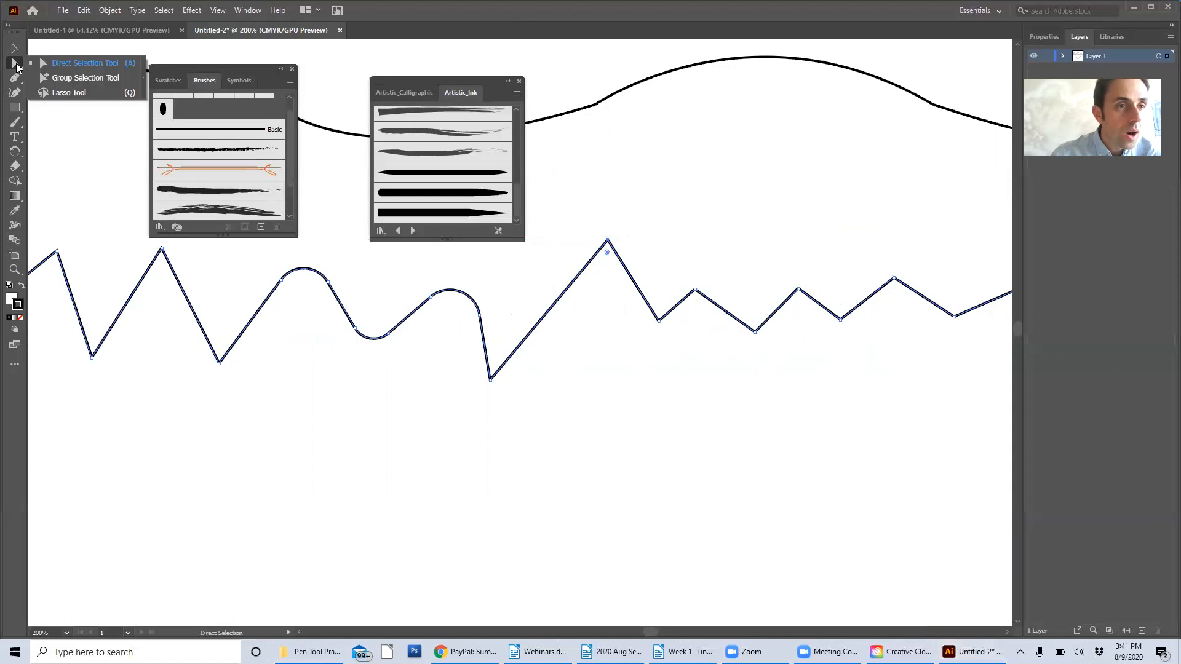
{"action": "left_click", "coordinate": [16, 82]}
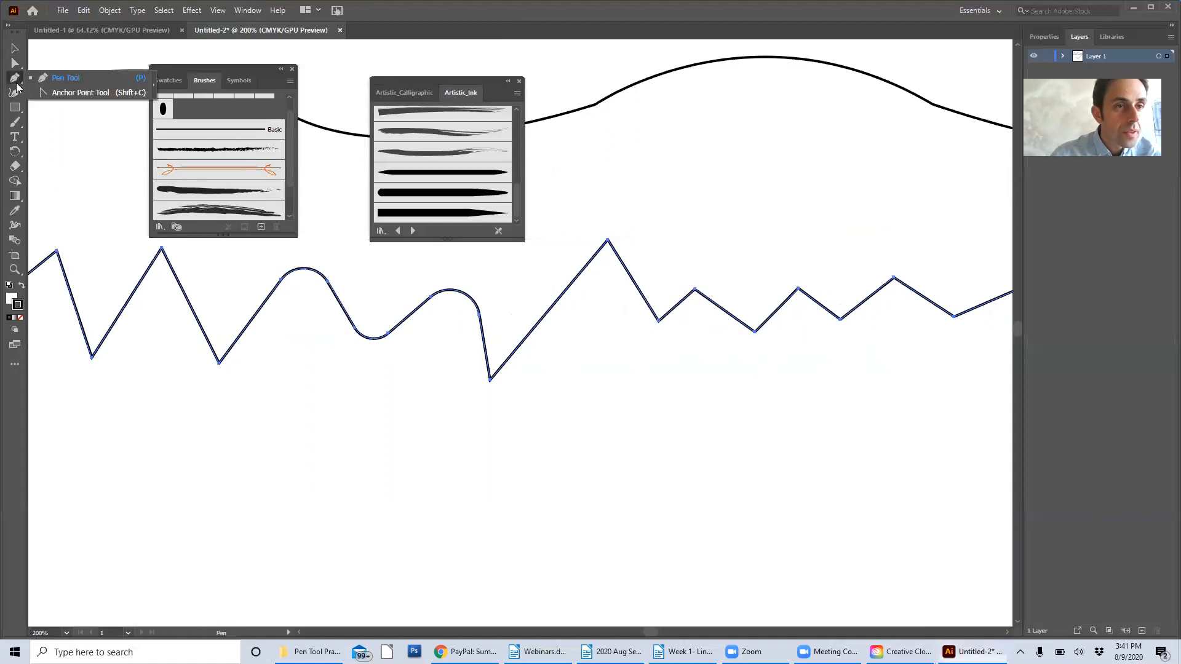
{"action": "left_click", "coordinate": [59, 93]}
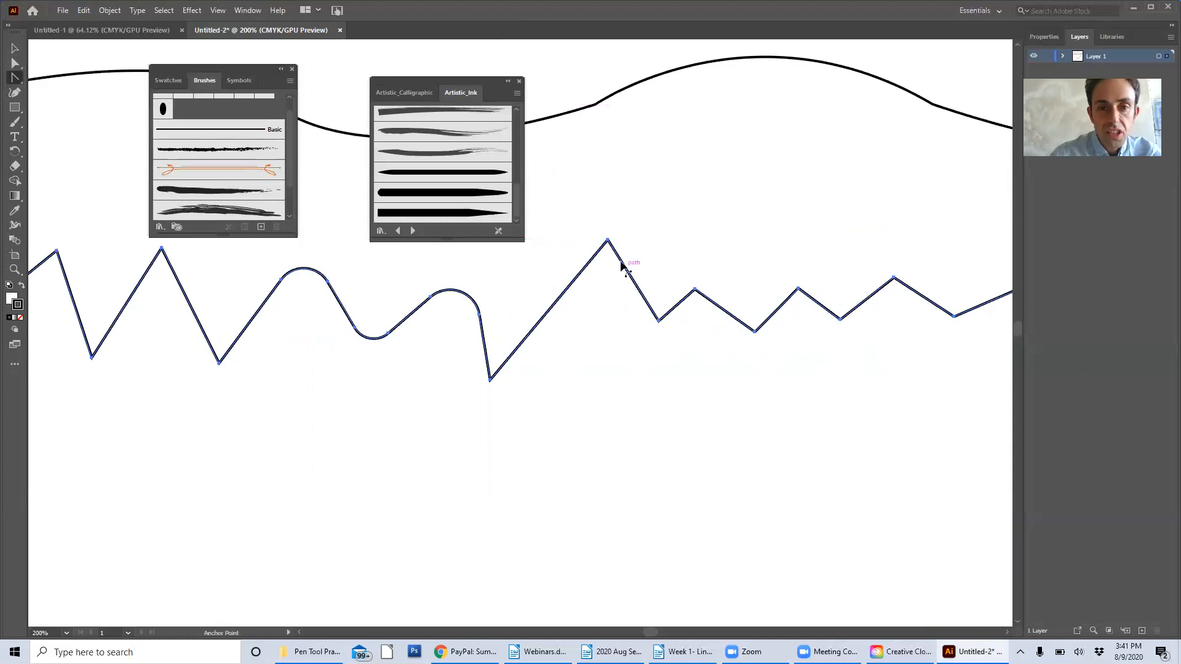
{"action": "left_click", "coordinate": [480, 315]}
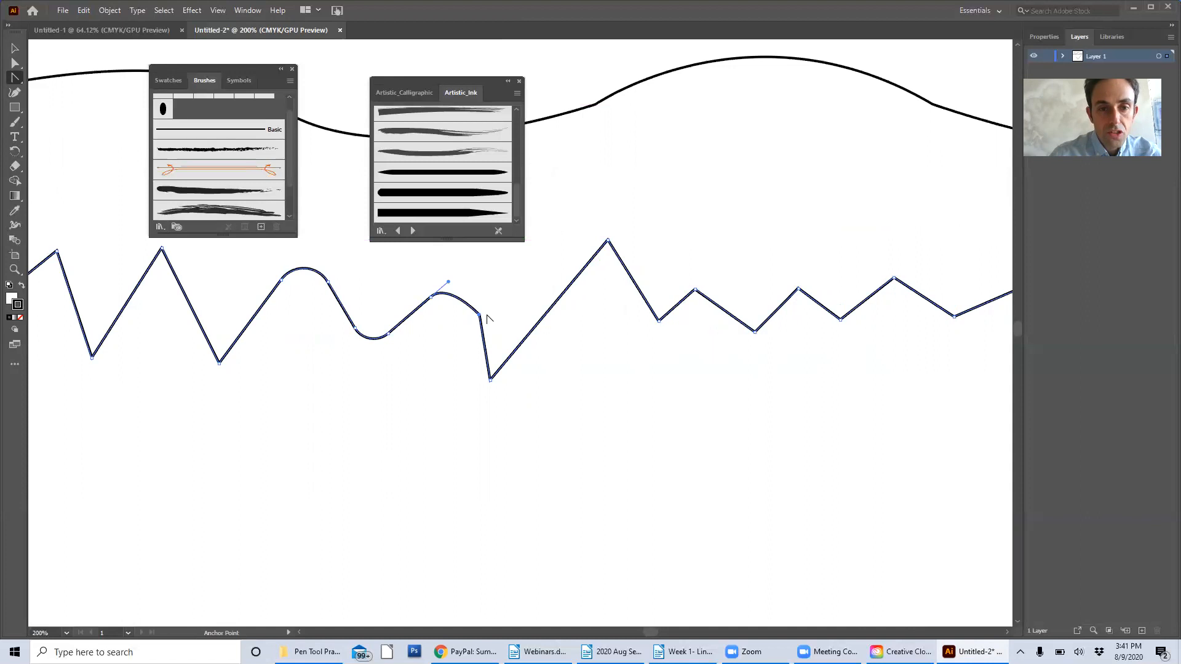
{"action": "left_click", "coordinate": [431, 296]}
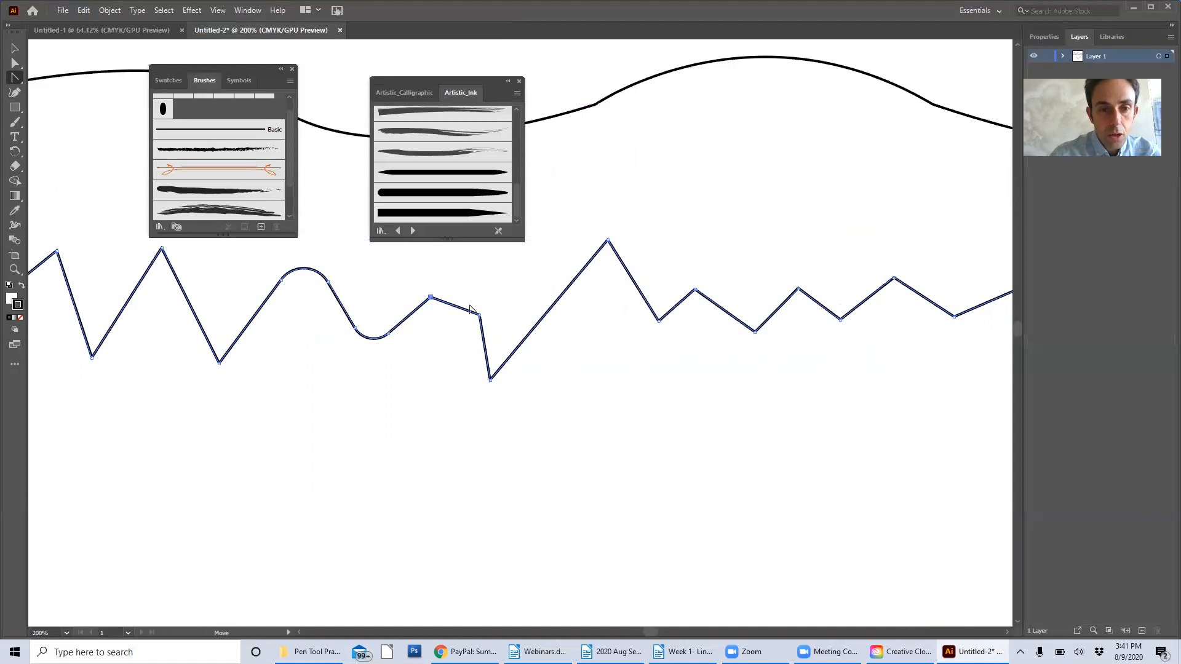
Undo the last corner conversion on the second rounded peak
{"action": "key", "text": "ctrl"}
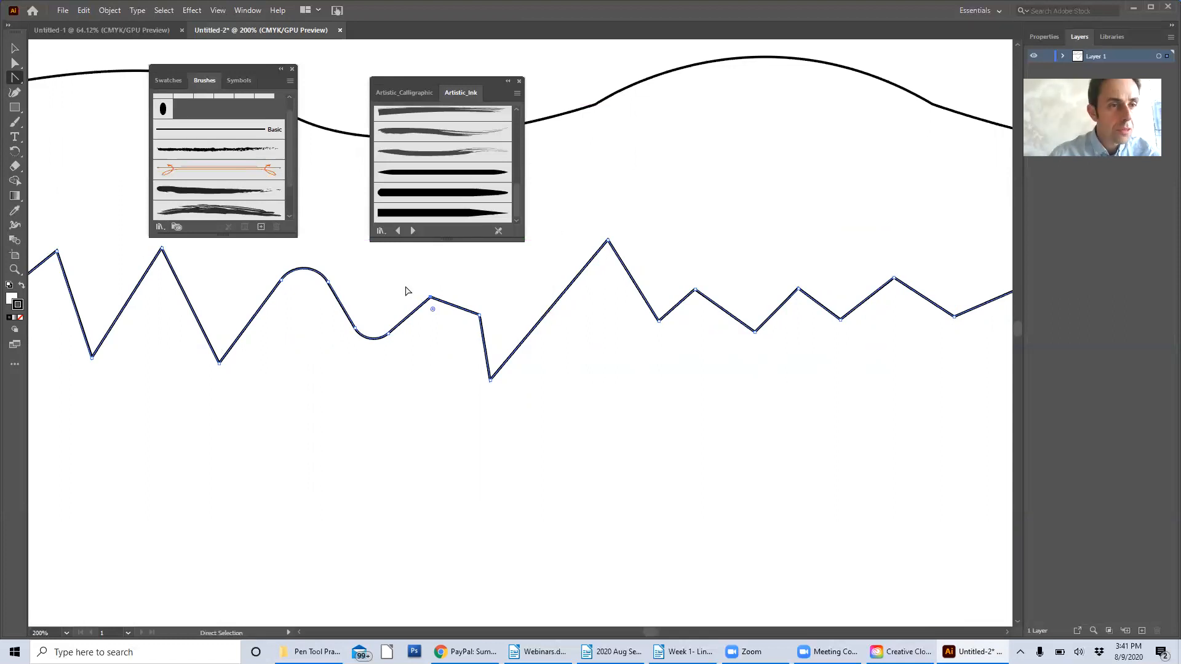
{"action": "left_click_drag", "start_coordinate": [443, 298], "coordinate": [446, 290]}
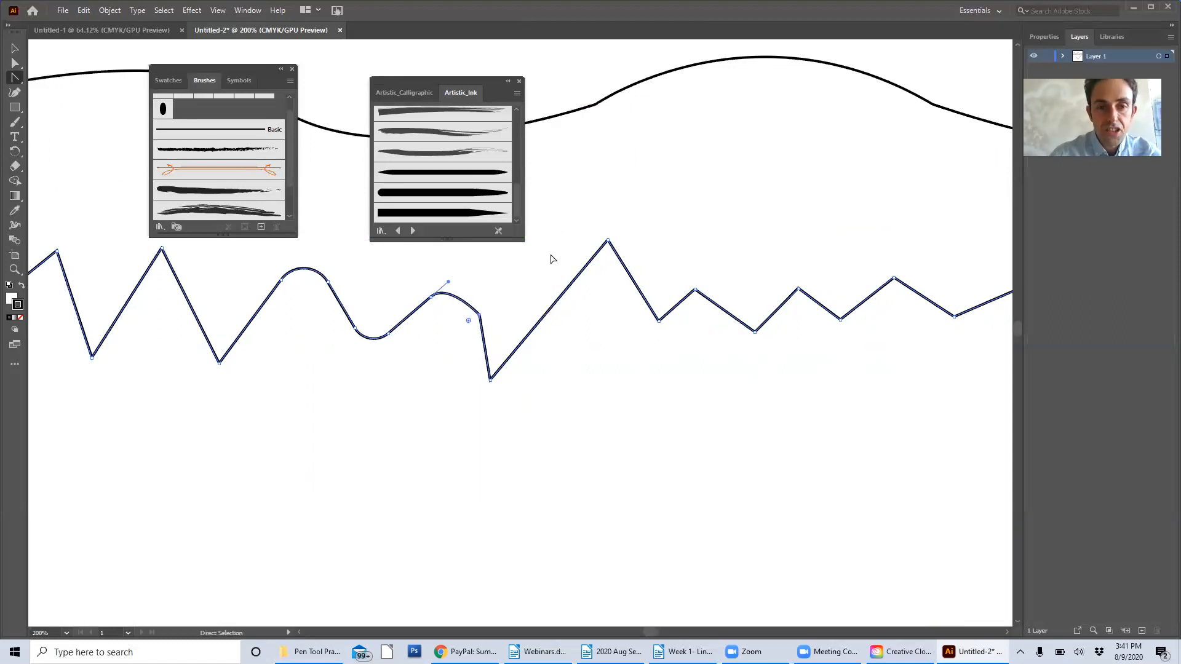
{"action": "scroll", "coordinate": [677, 416], "scroll_direction": "down", "scroll_amount": 4}
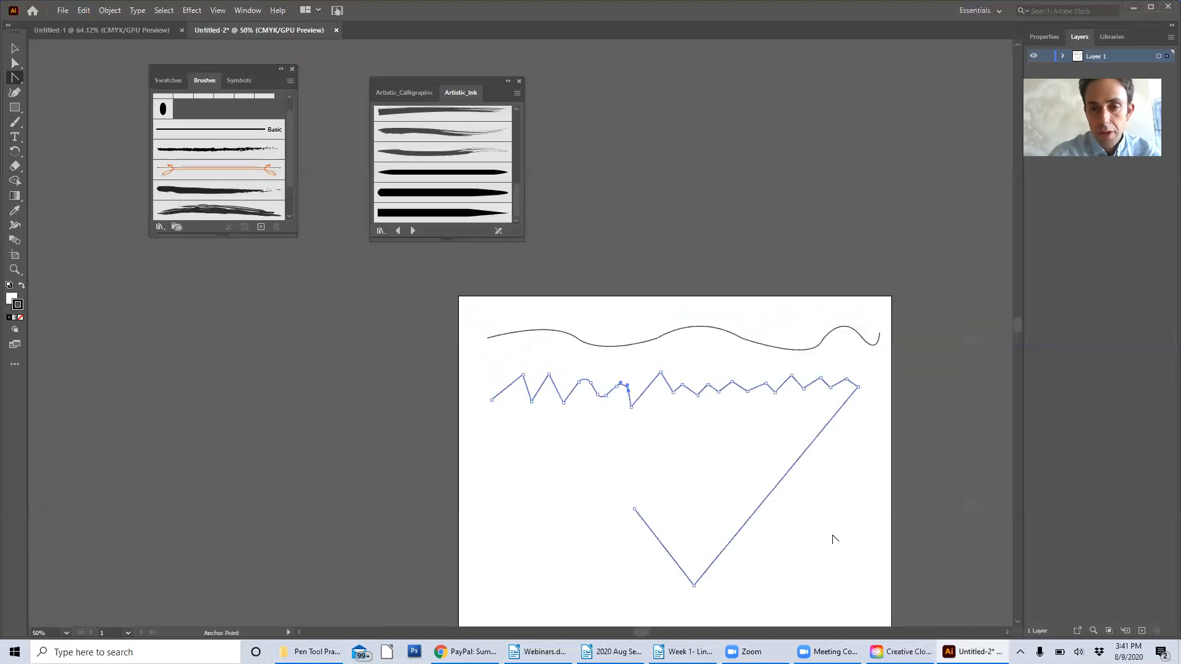